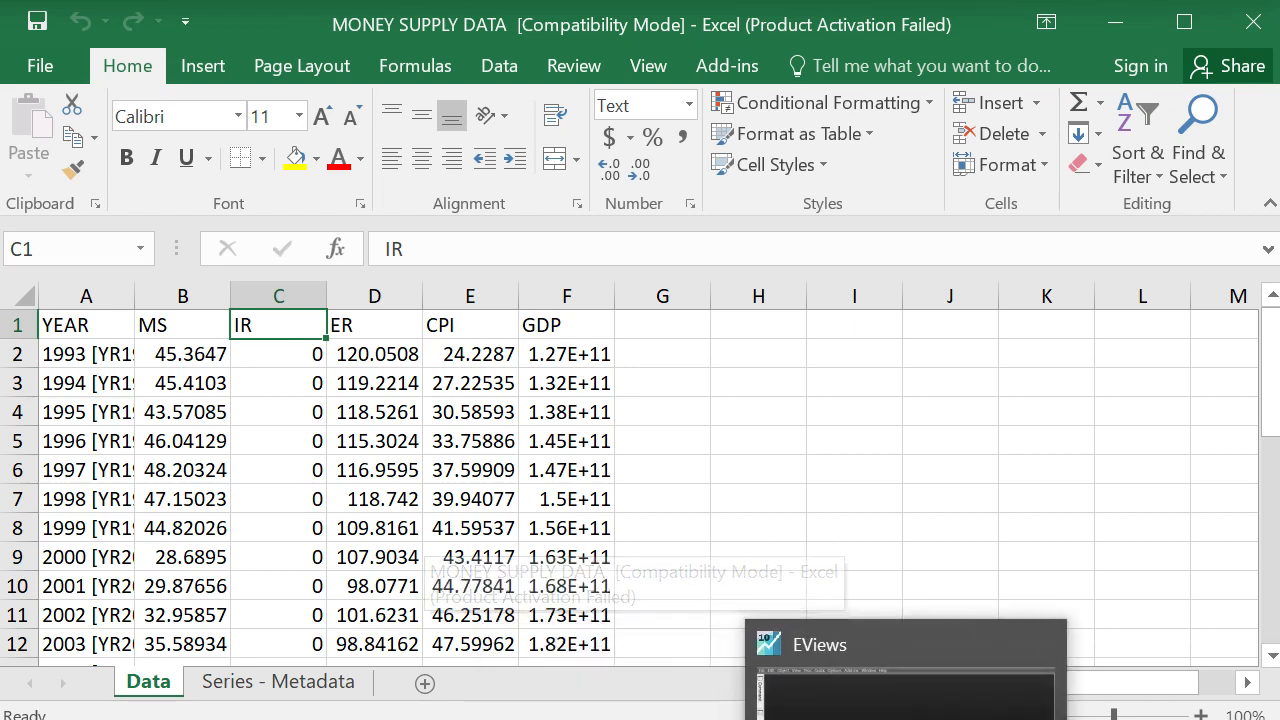
# - Switch to EViews and start importing the MONEY SUPPLY DATA Excel file from the Desktop
pyautogui.click(905, 718)
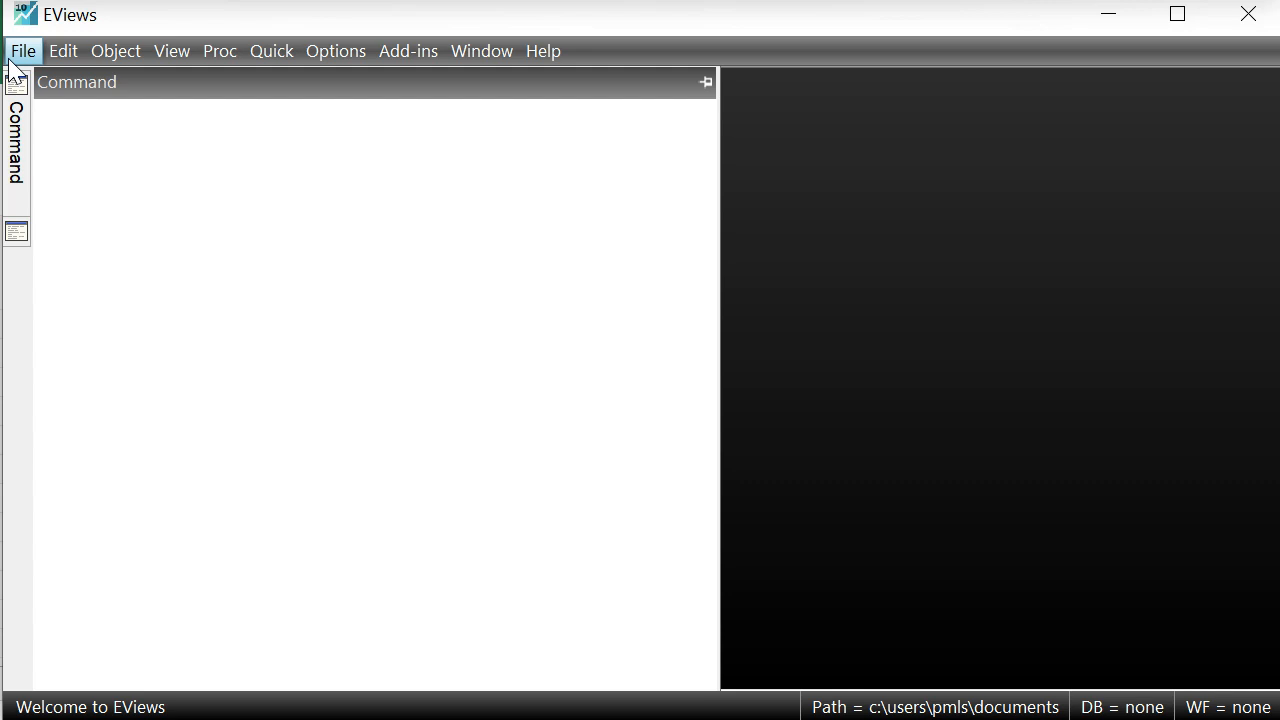
pyautogui.click(20, 54)
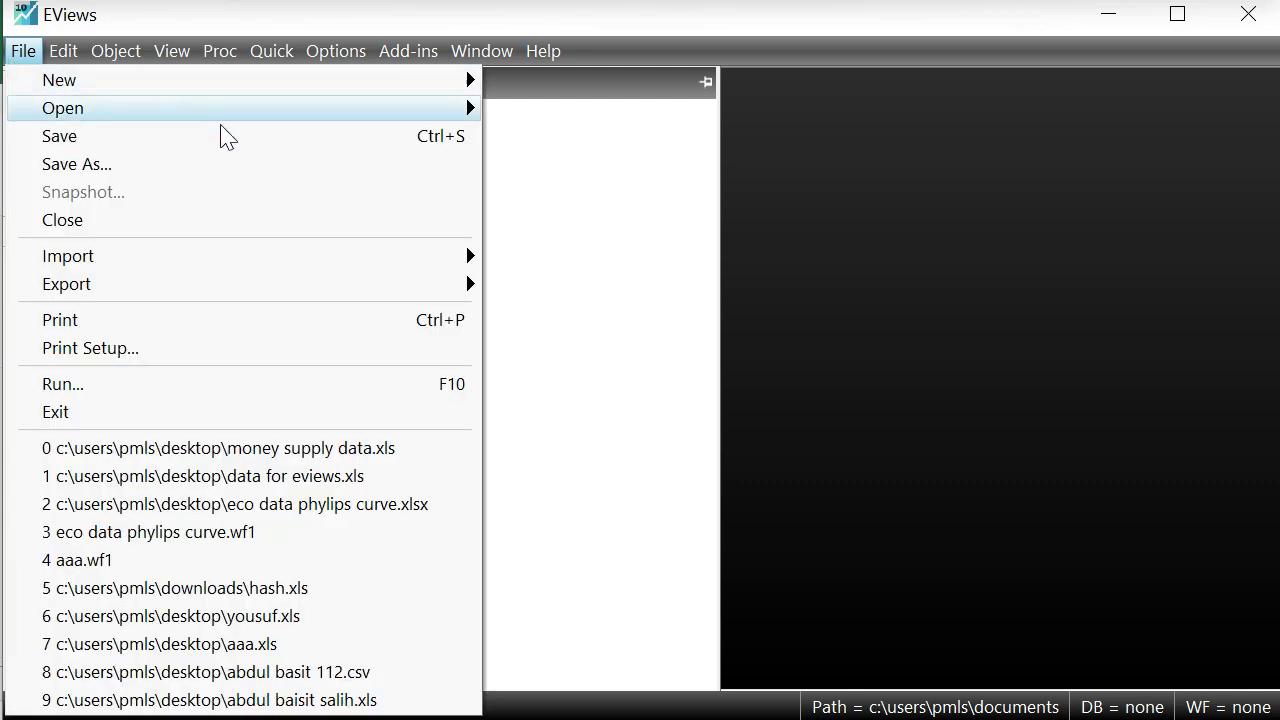
pyautogui.moveTo(336, 260)
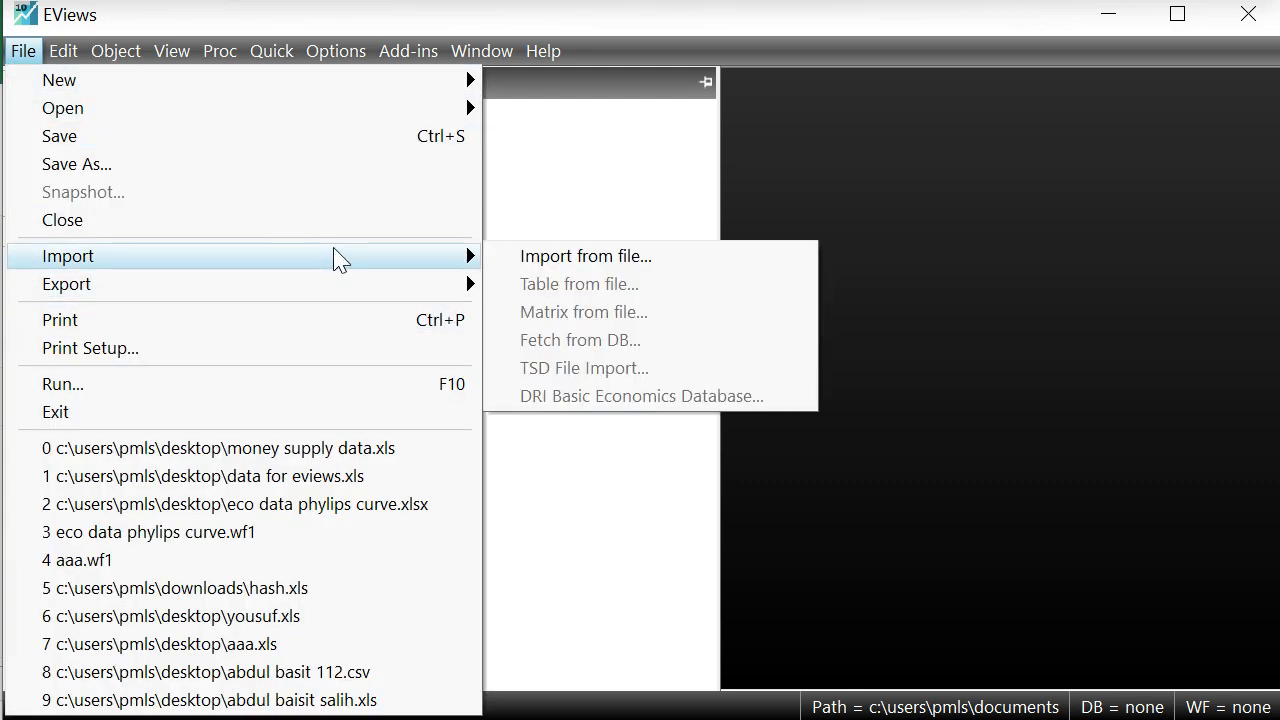
pyautogui.click(660, 276)
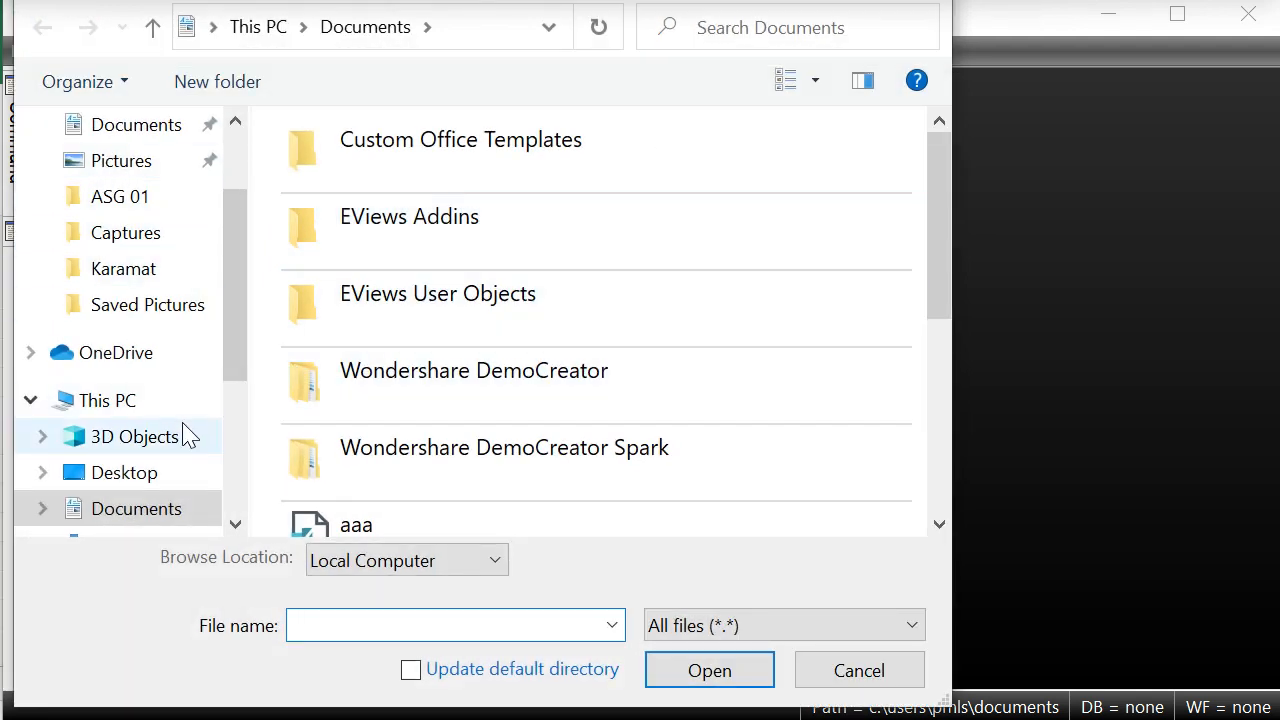
pyautogui.click(133, 474)
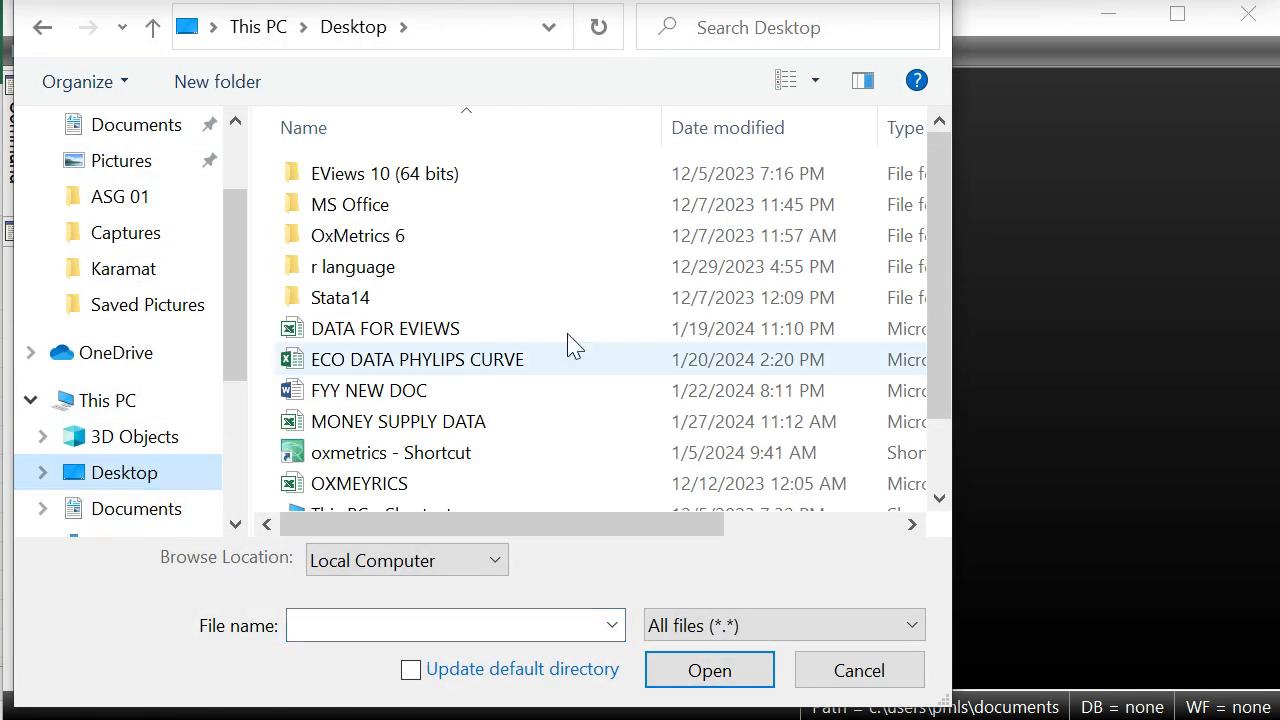
pyautogui.click(537, 430)
pyautogui.click(738, 680)
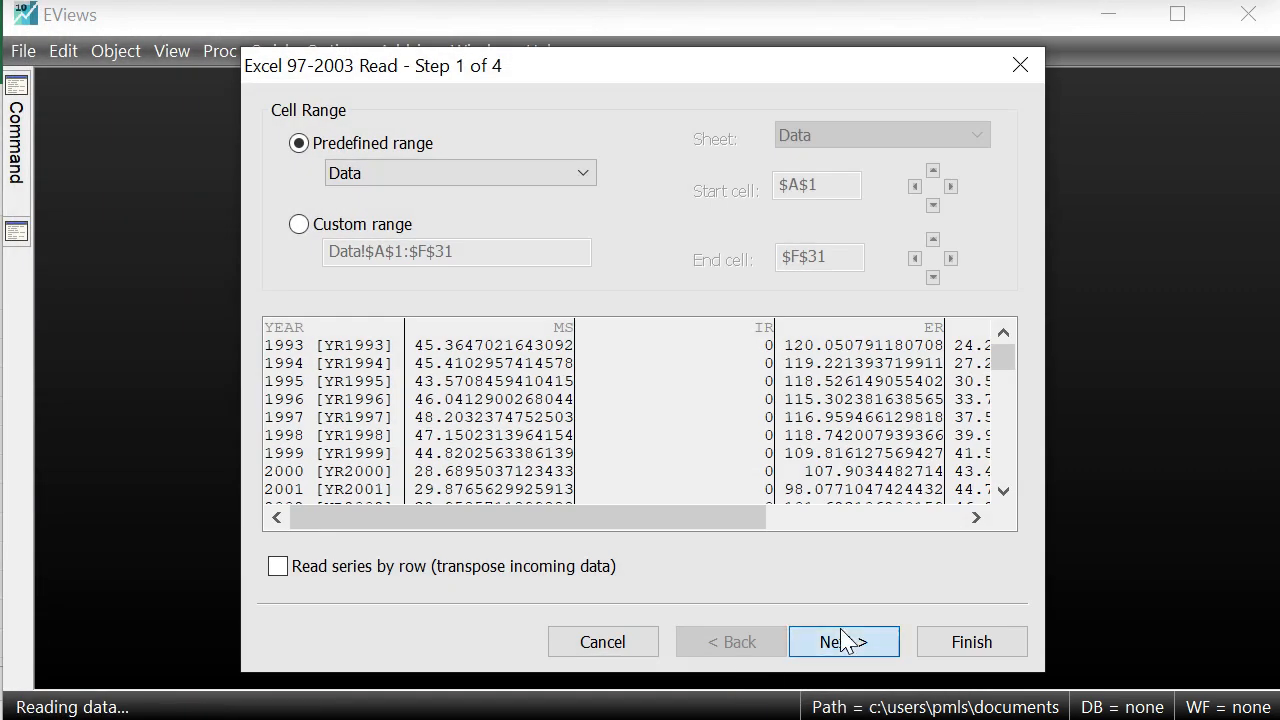
# - Import the predefined Data range into a new workfile, undated with year as ID series, without linking to the external source
pyautogui.click(843, 641)
pyautogui.click(848, 641)
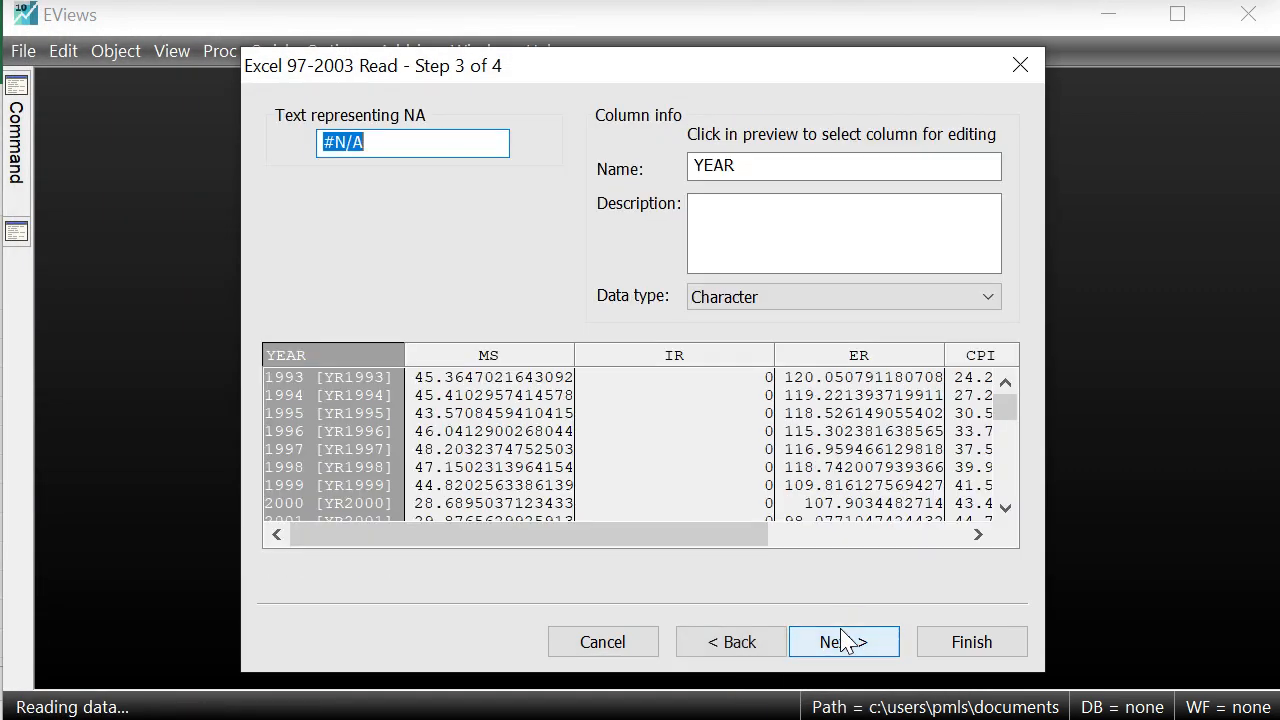
pyautogui.click(850, 641)
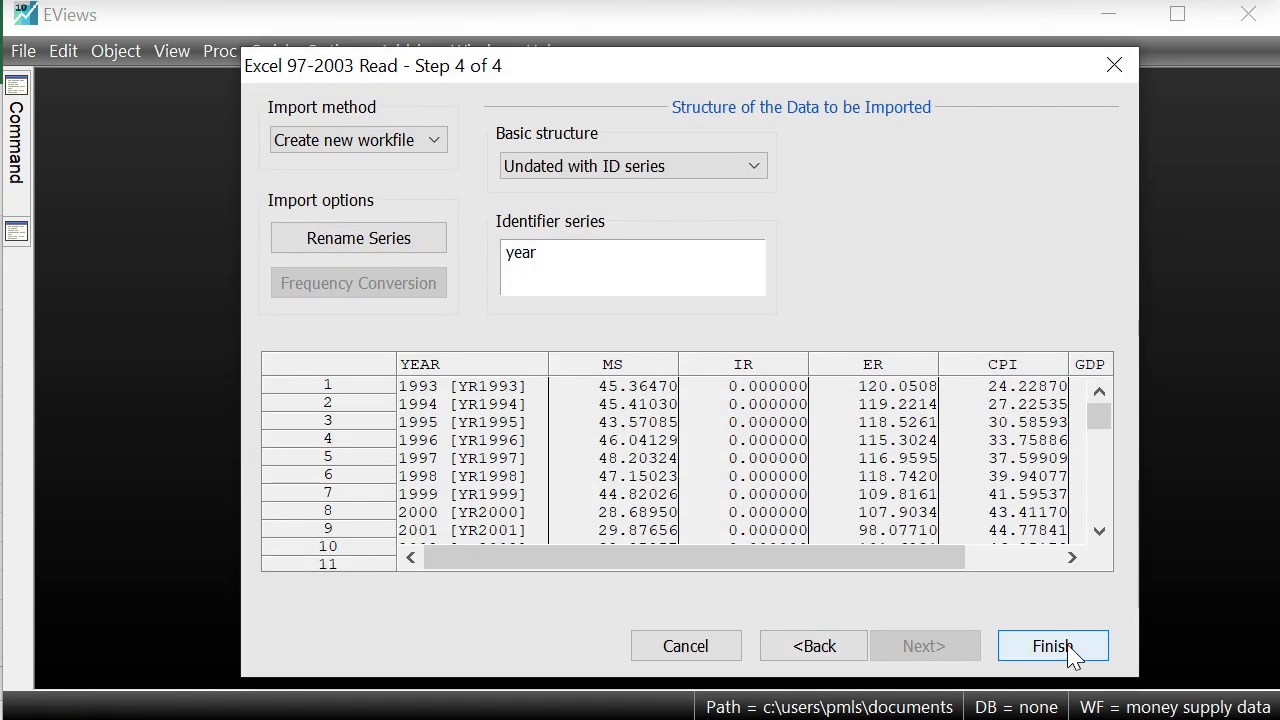
pyautogui.click(1066, 641)
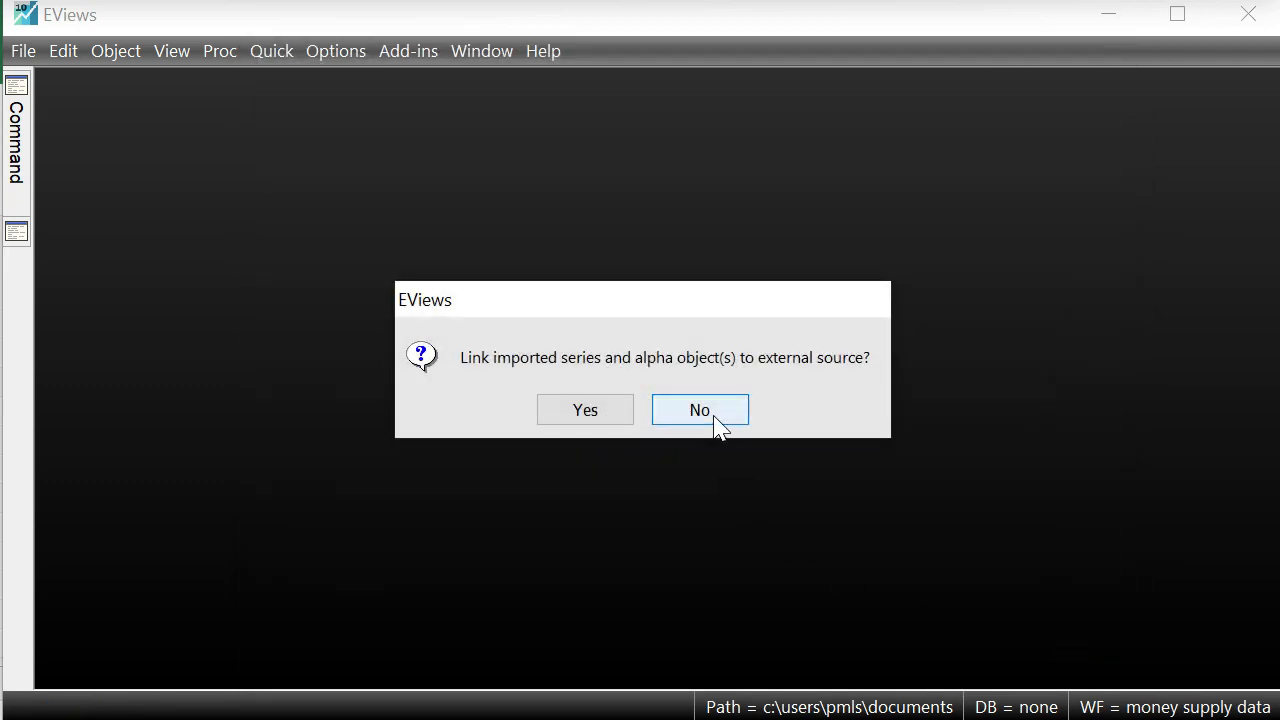
pyautogui.click(714, 417)
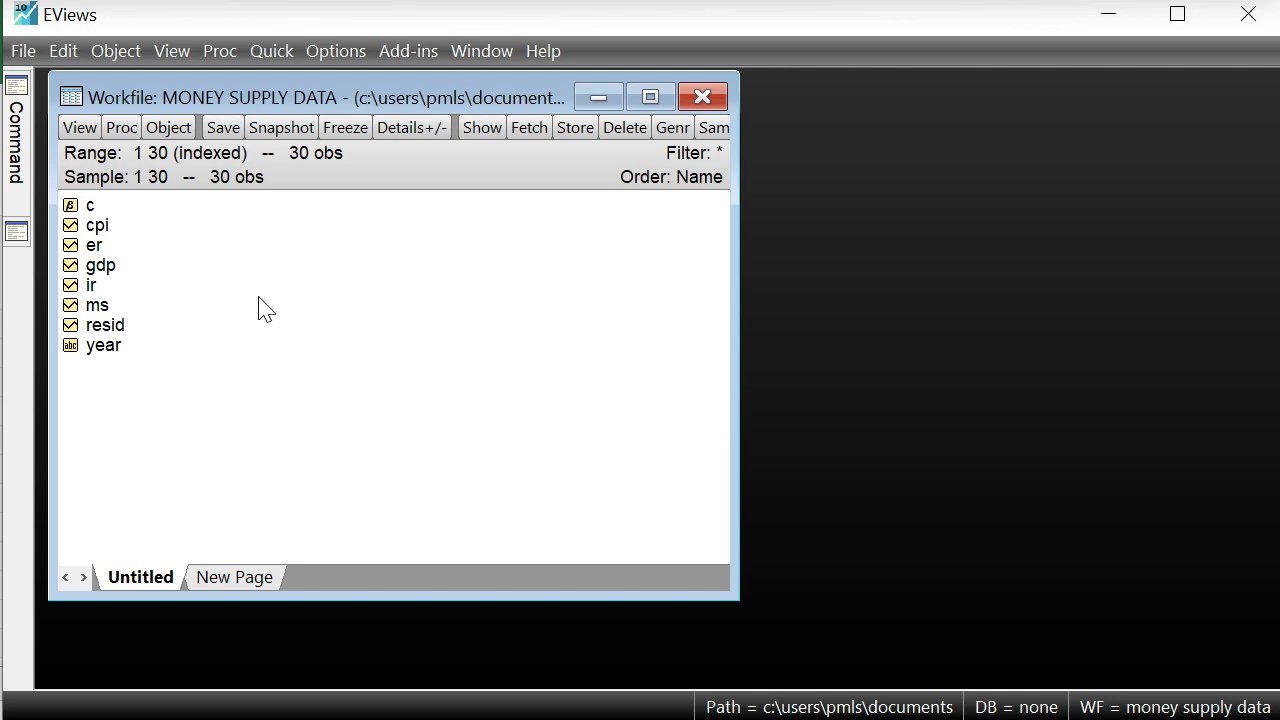
# - Plot the MS series as a basic Line & Symbol graph of raw data in a widened window, and close it after viewing
pyautogui.click(98, 309)
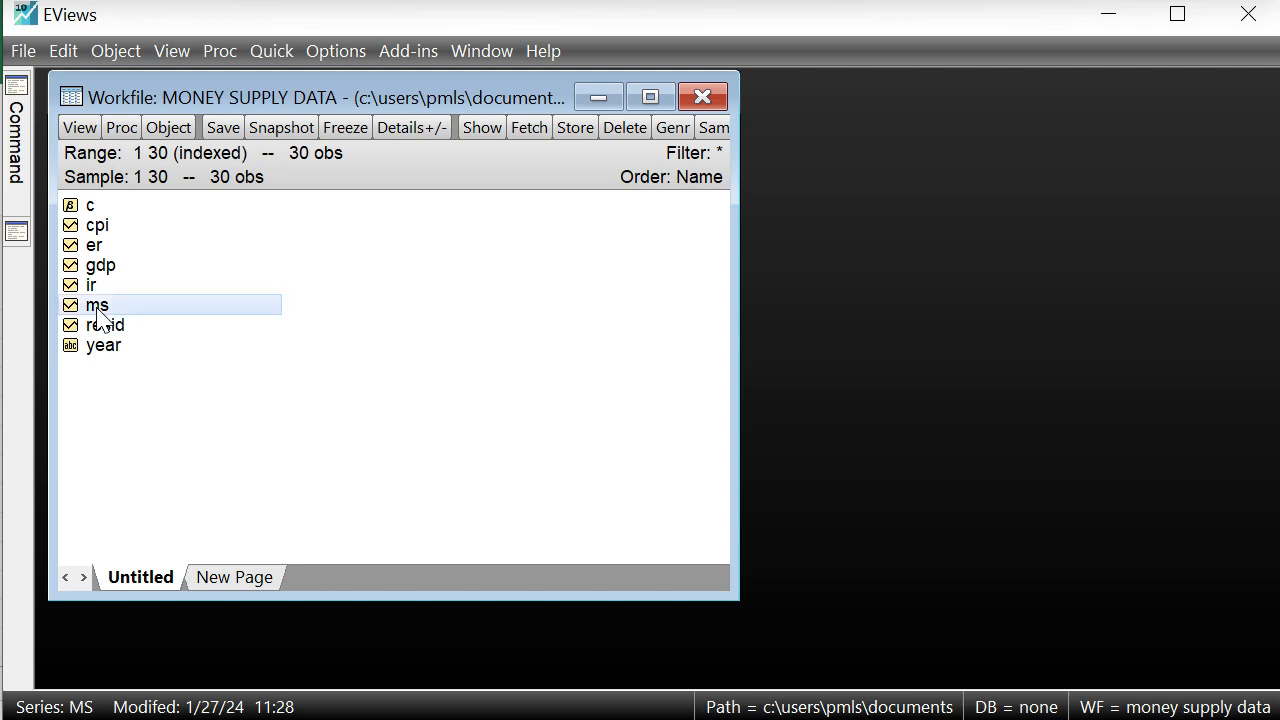
pyautogui.doubleClick(98, 308)
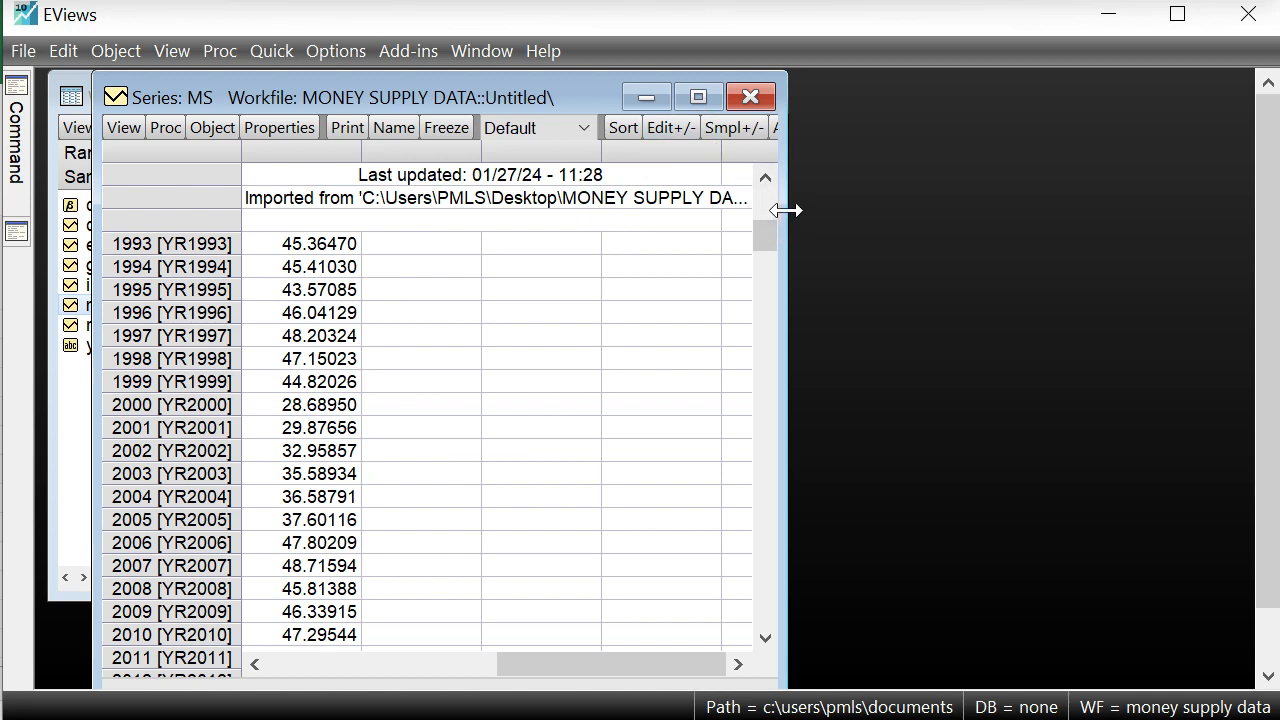
pyautogui.moveTo(785, 210); pyautogui.dragTo(1176, 235)
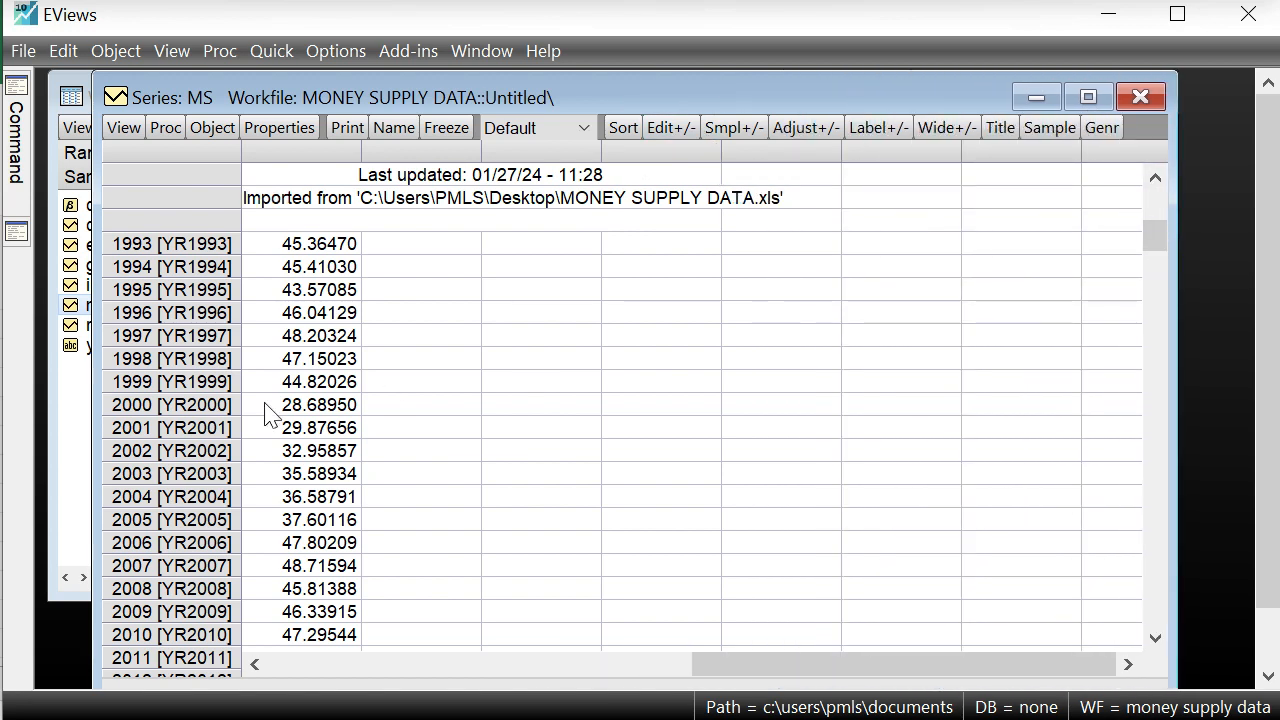
pyautogui.click(124, 128)
pyautogui.click(208, 182)
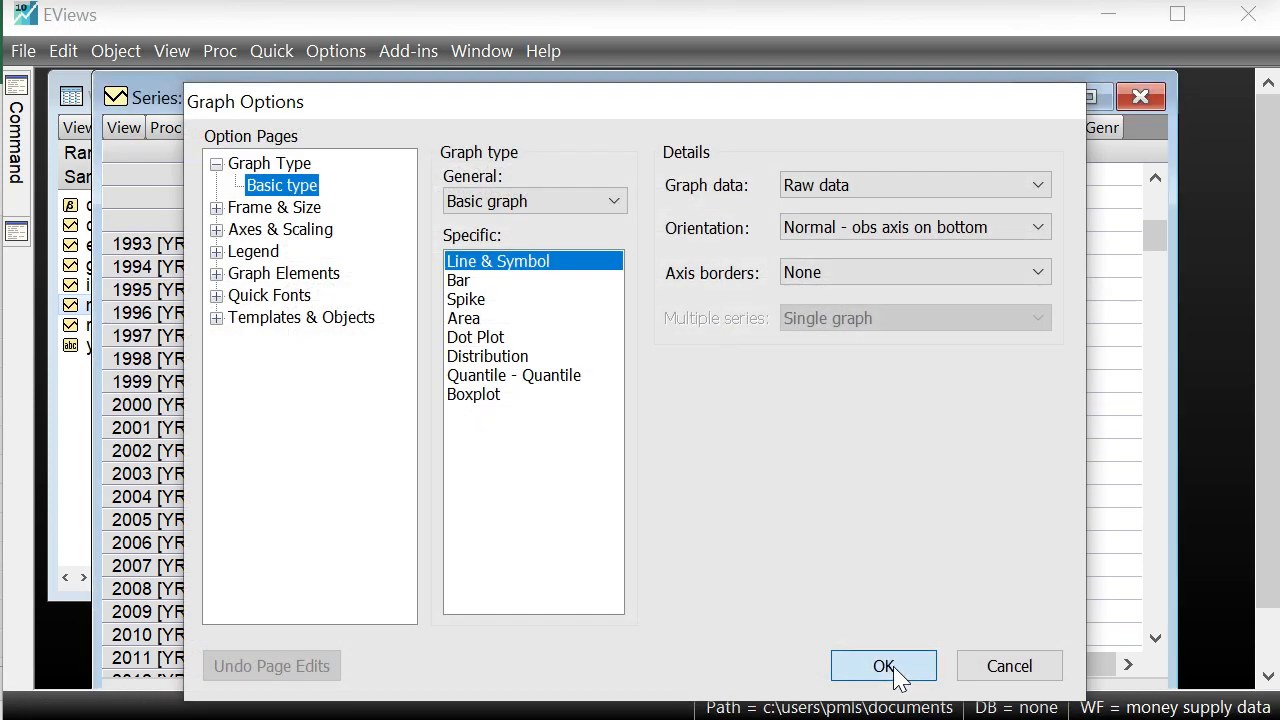
pyautogui.click(884, 666)
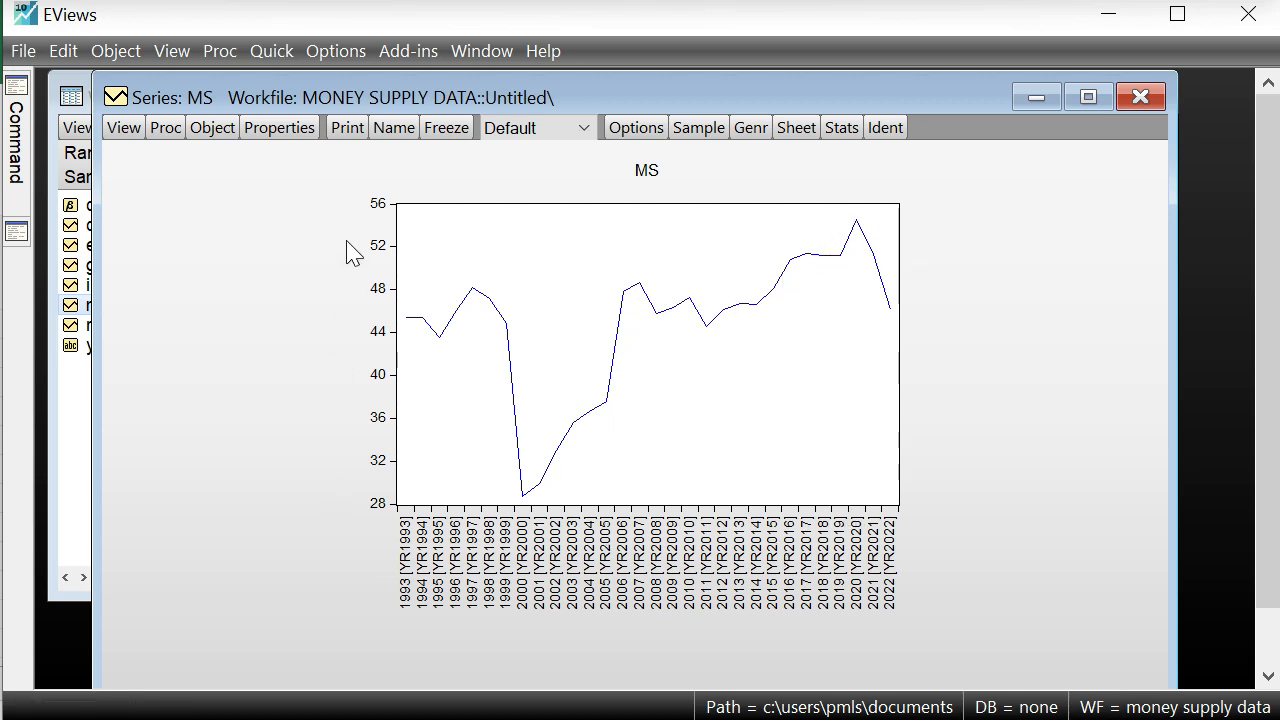
pyautogui.click(1141, 98)
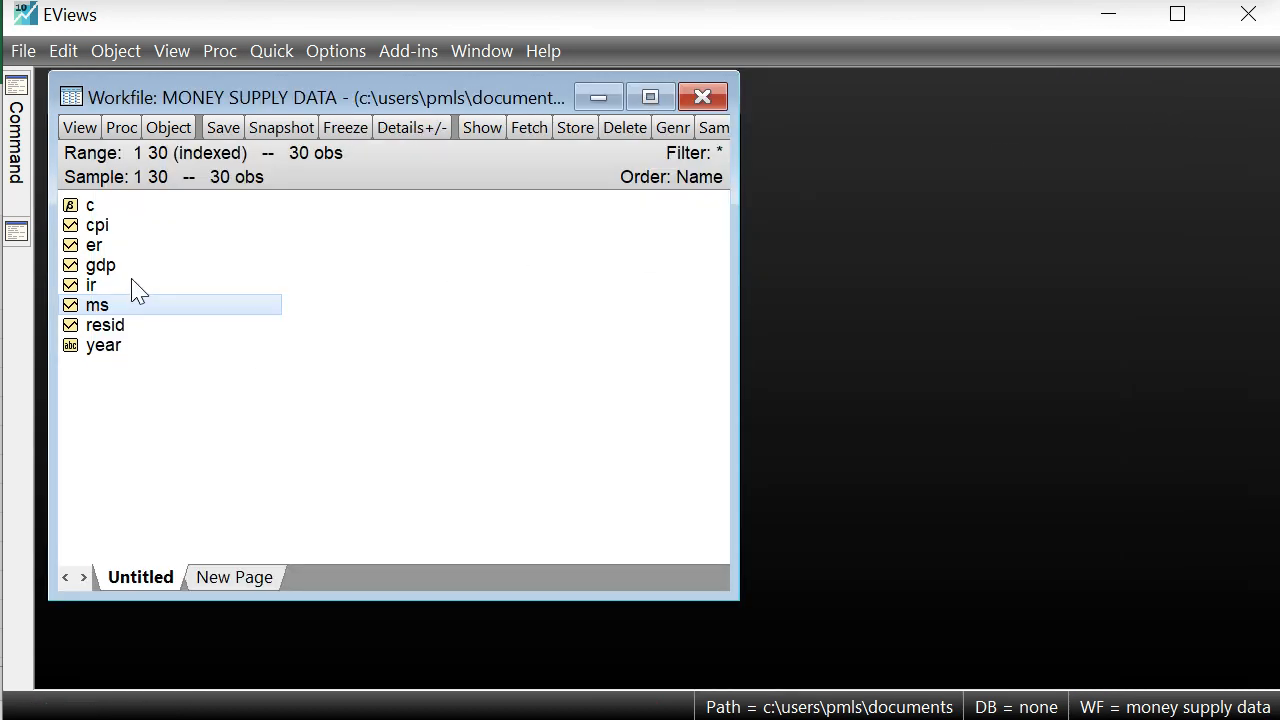
# - Plot the GDP series as a basic line graph and maximize its window
pyautogui.doubleClick(129, 271)
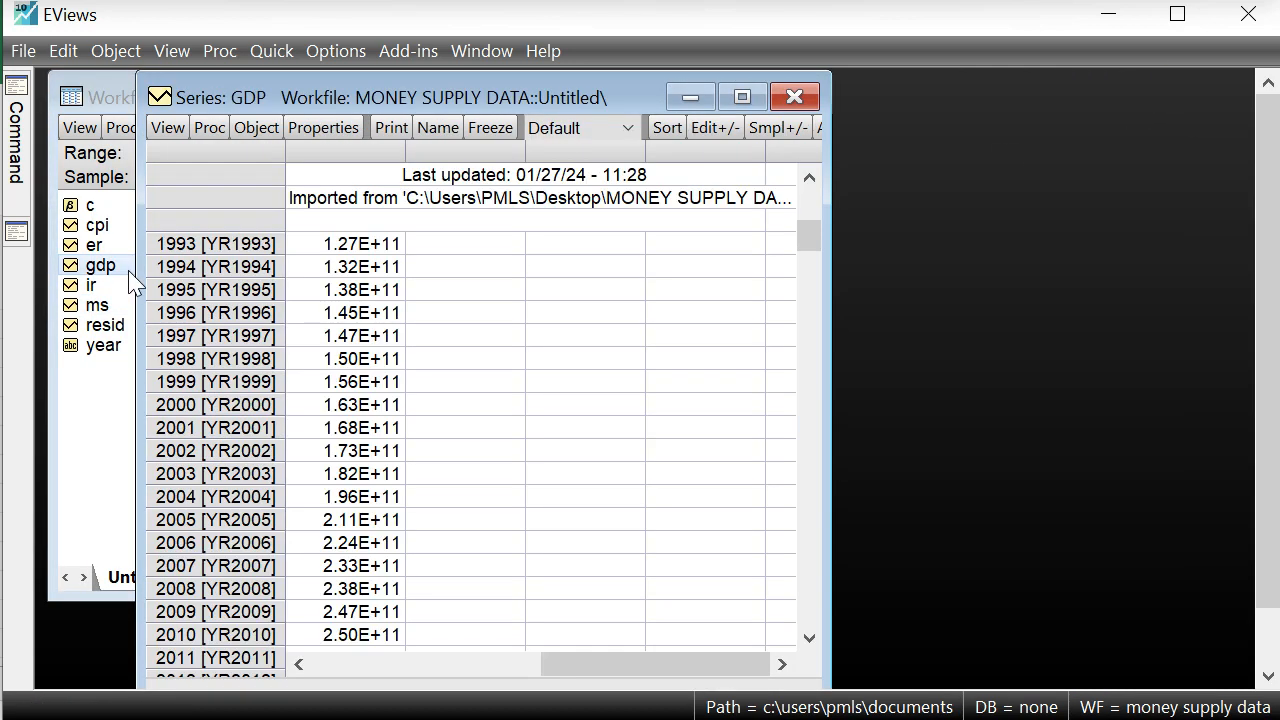
pyautogui.click(166, 128)
pyautogui.click(290, 186)
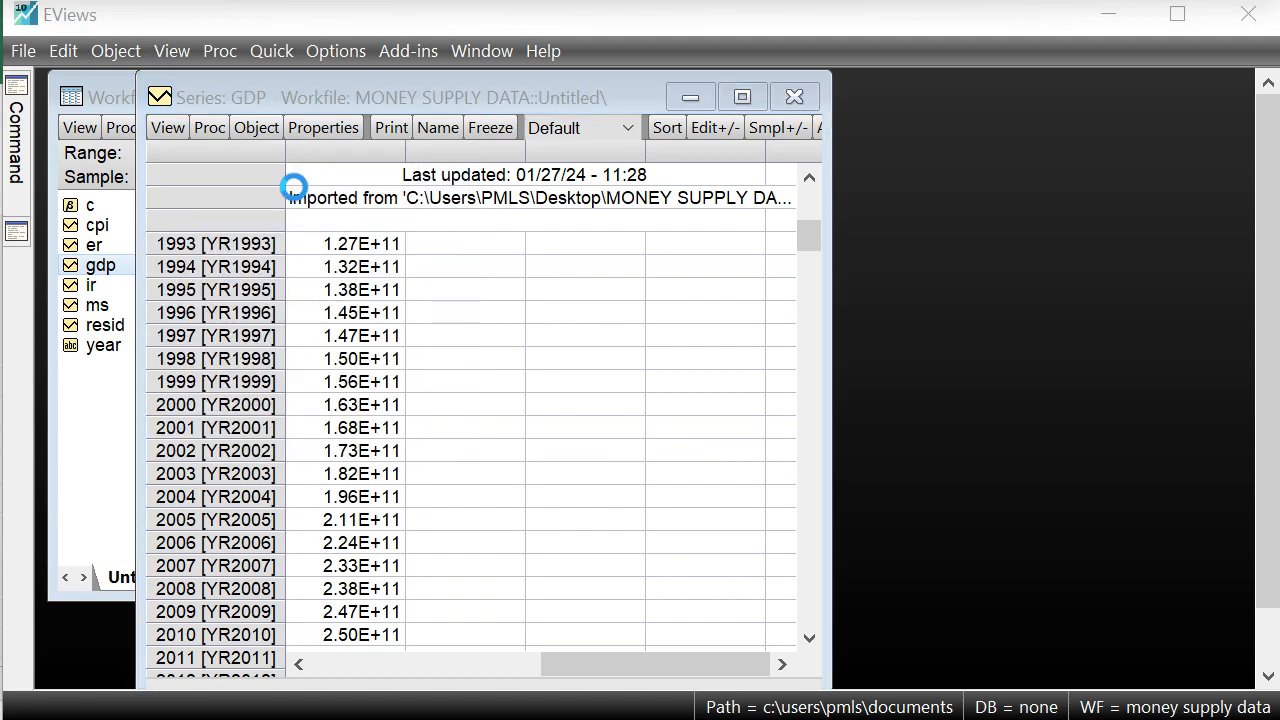
pyautogui.click(731, 670)
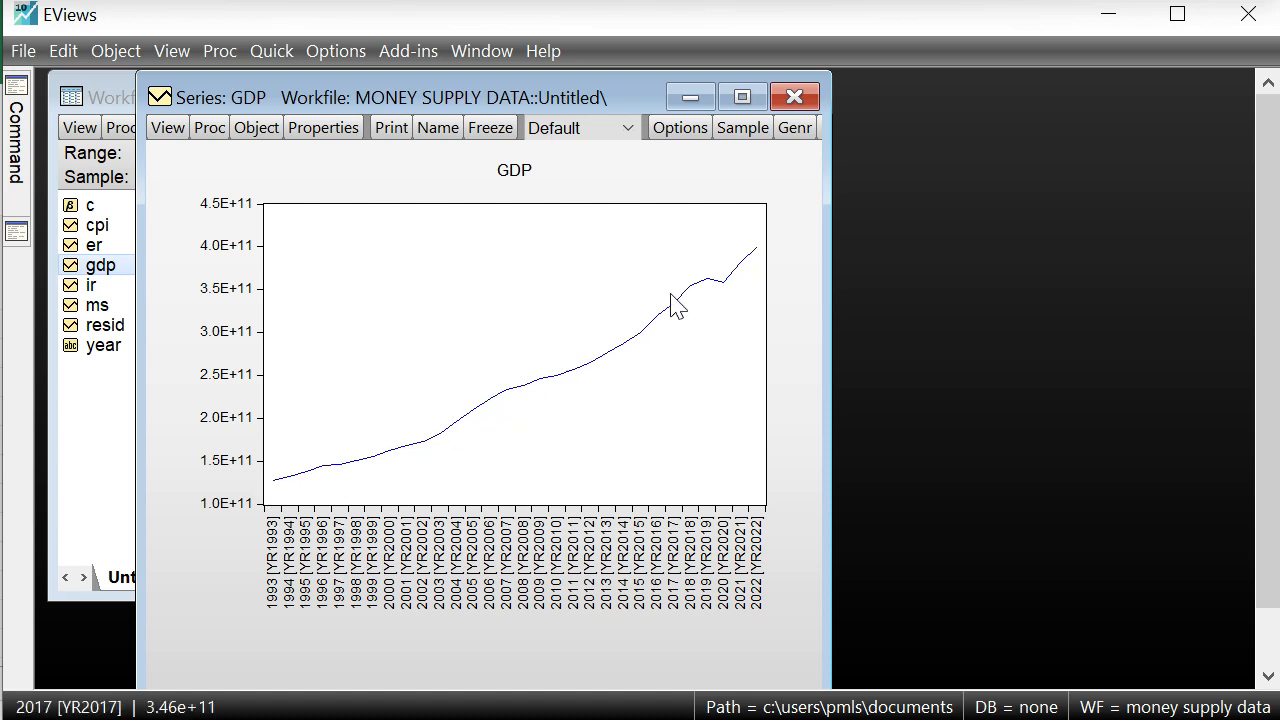
pyautogui.click(743, 98)
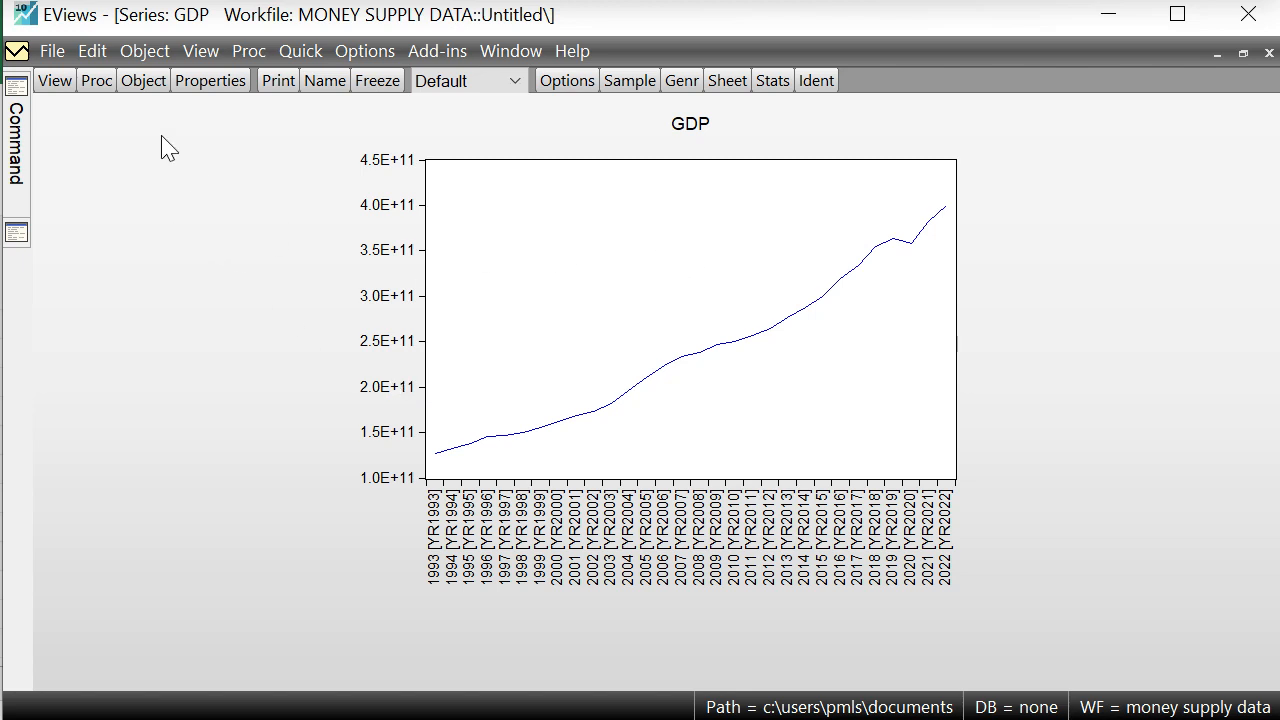
# - Run an Augmented Dickey-Fuller unit root test on GDP at level with neither intercept nor trend, and exit without saving the workfile
pyautogui.click(55, 82)
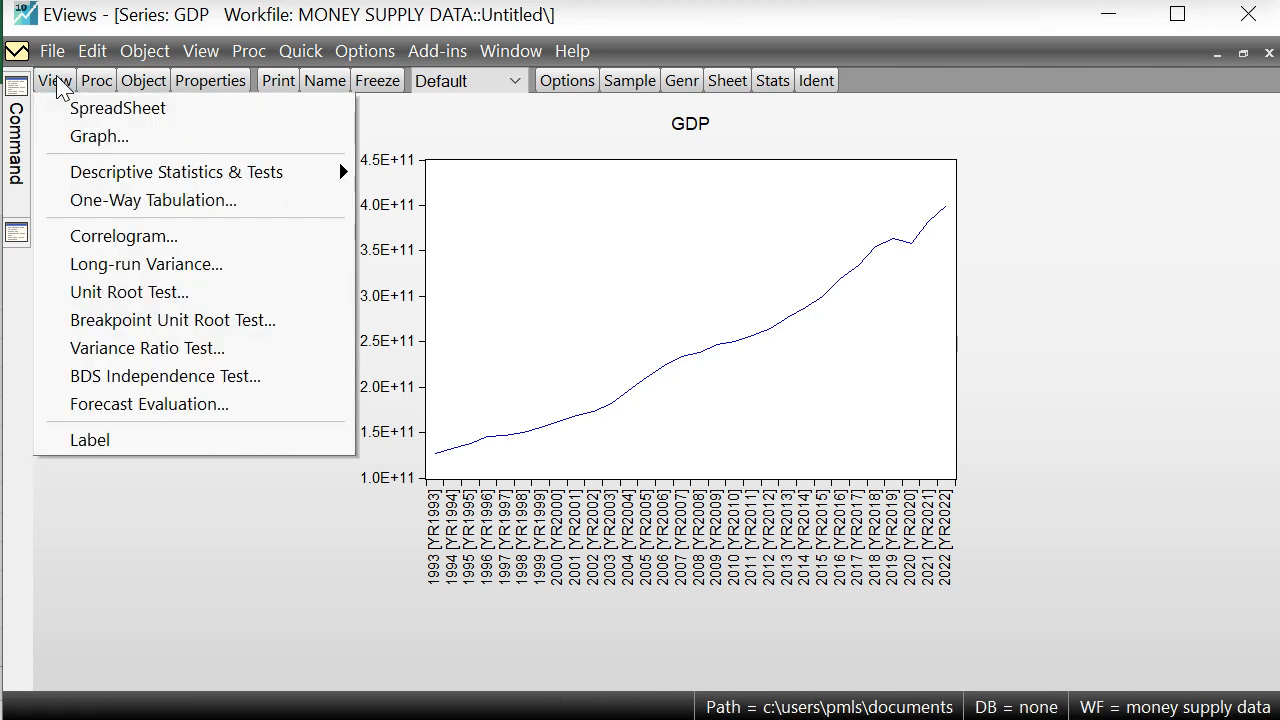
pyautogui.click(201, 292)
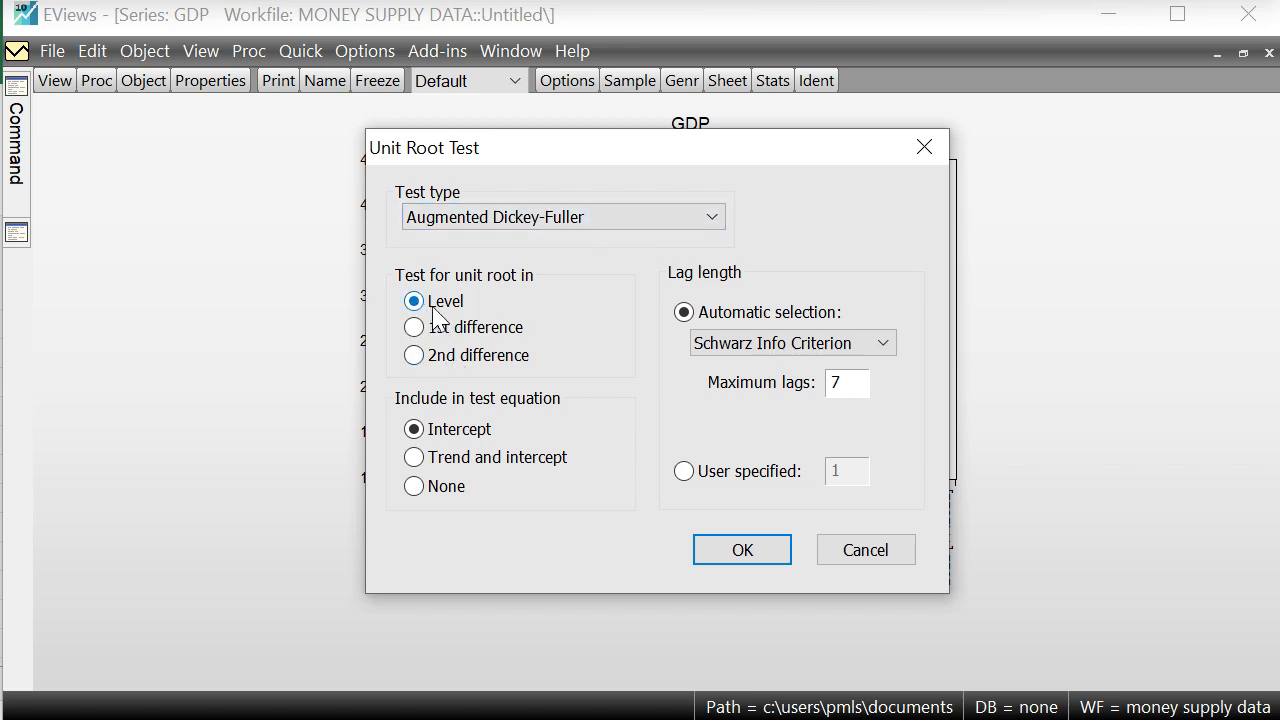
pyautogui.click(414, 486)
pyautogui.click(775, 558)
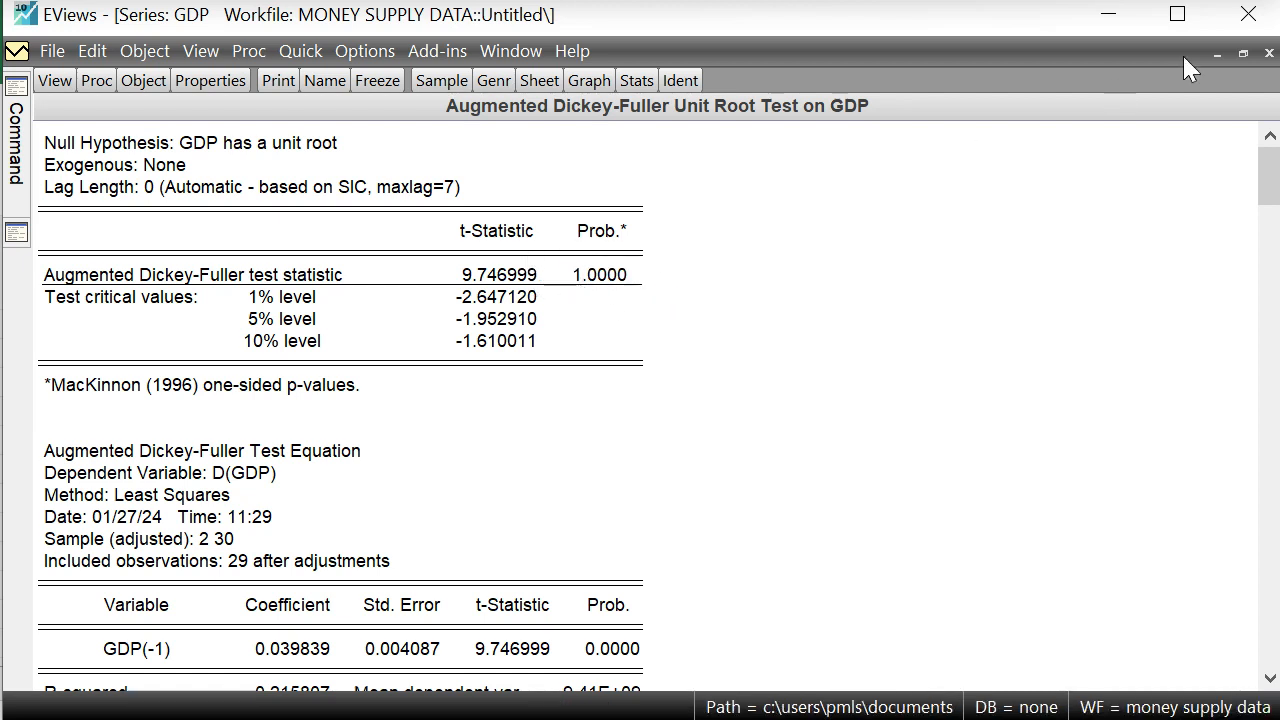
pyautogui.click(1258, 26)
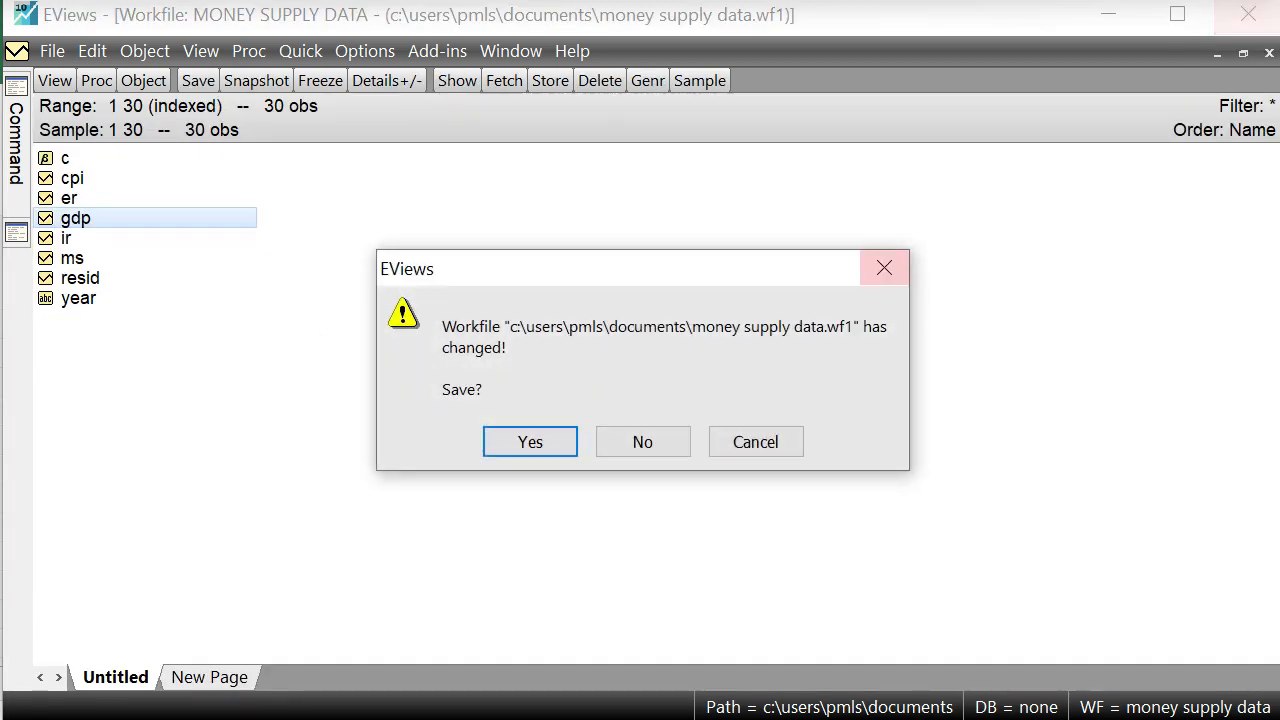
pyautogui.click(648, 445)
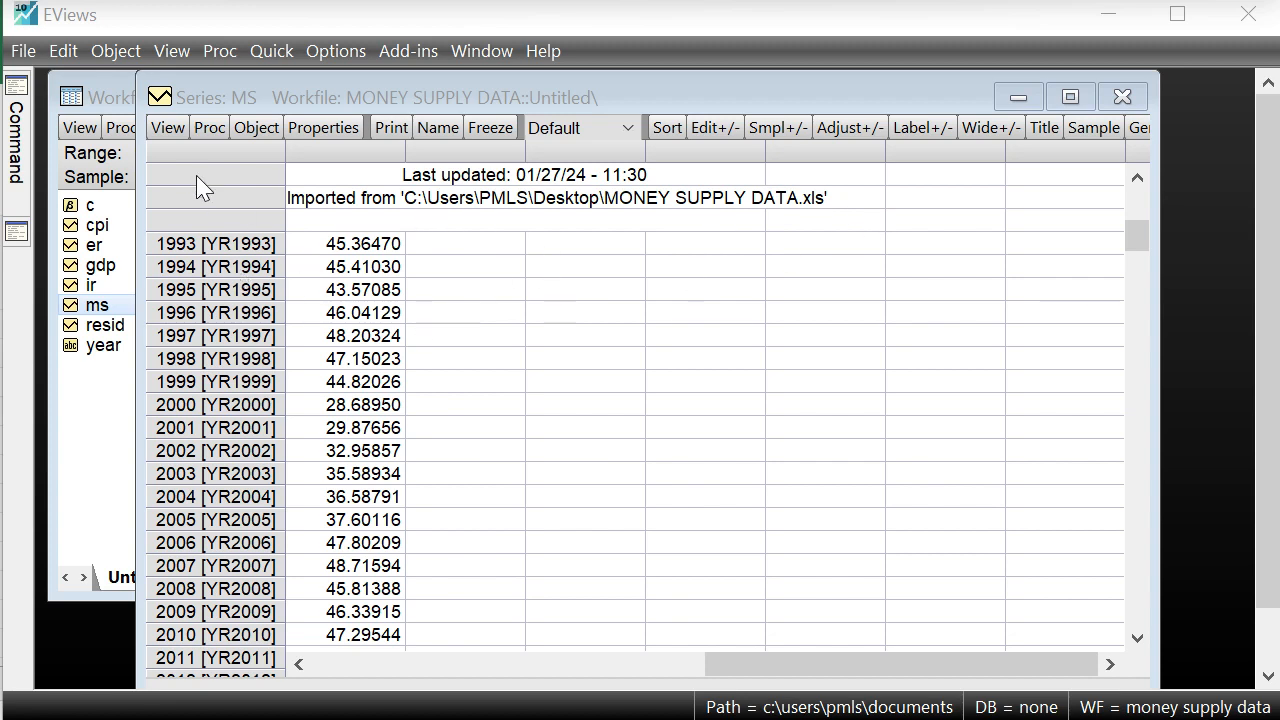
# - Run an Augmented Dickey-Fuller unit root test on MS at level with None in the test equation, and select the test's t-statistic
pyautogui.click(167, 131)
pyautogui.click(167, 134)
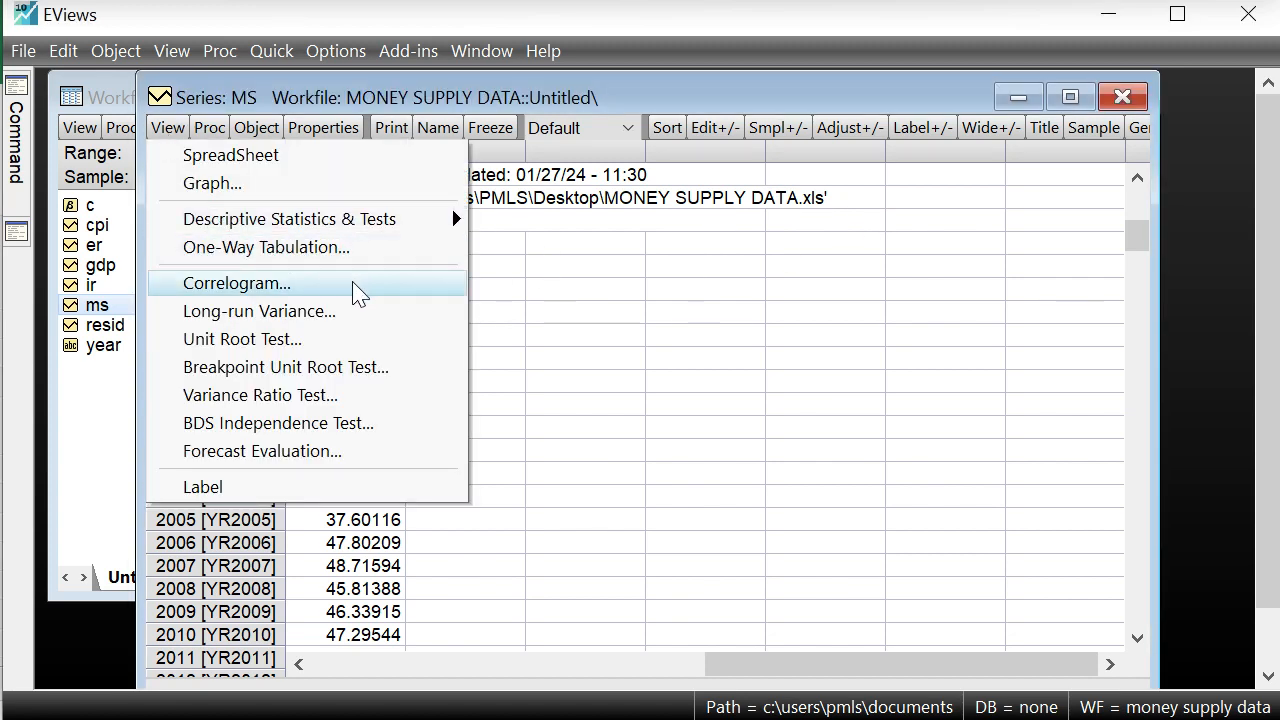
pyautogui.click(240, 339)
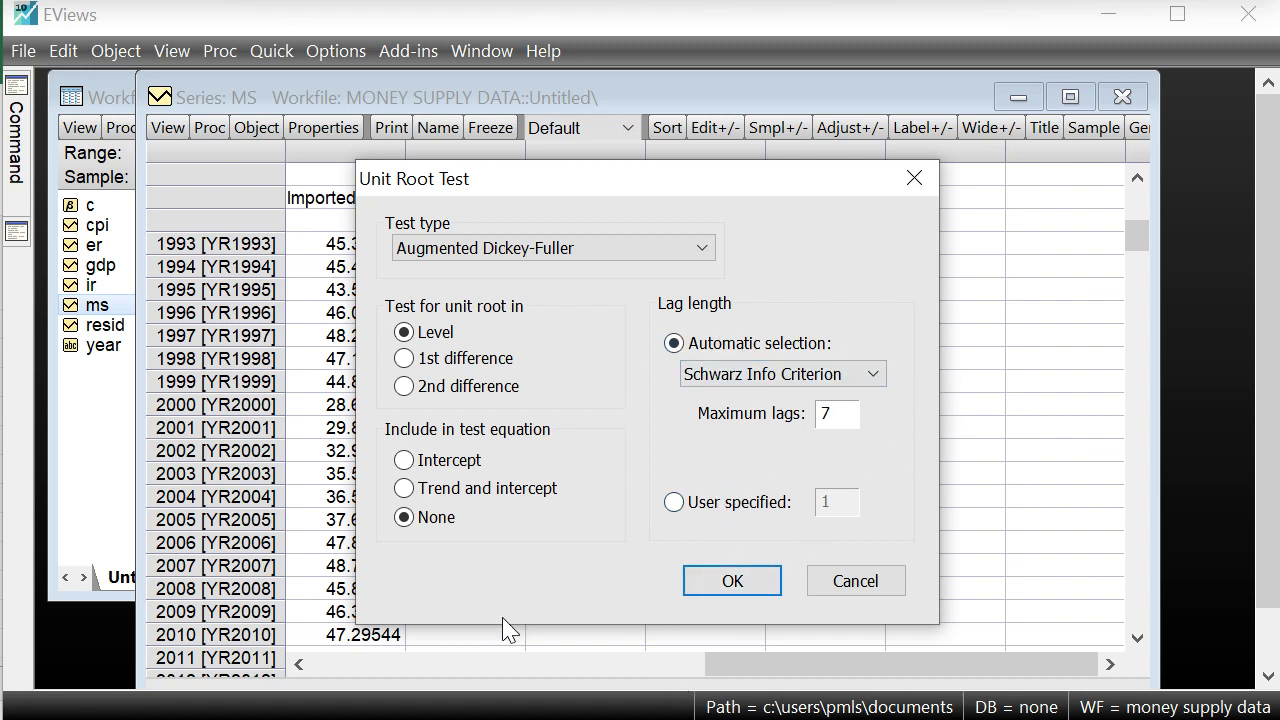
pyautogui.click(745, 588)
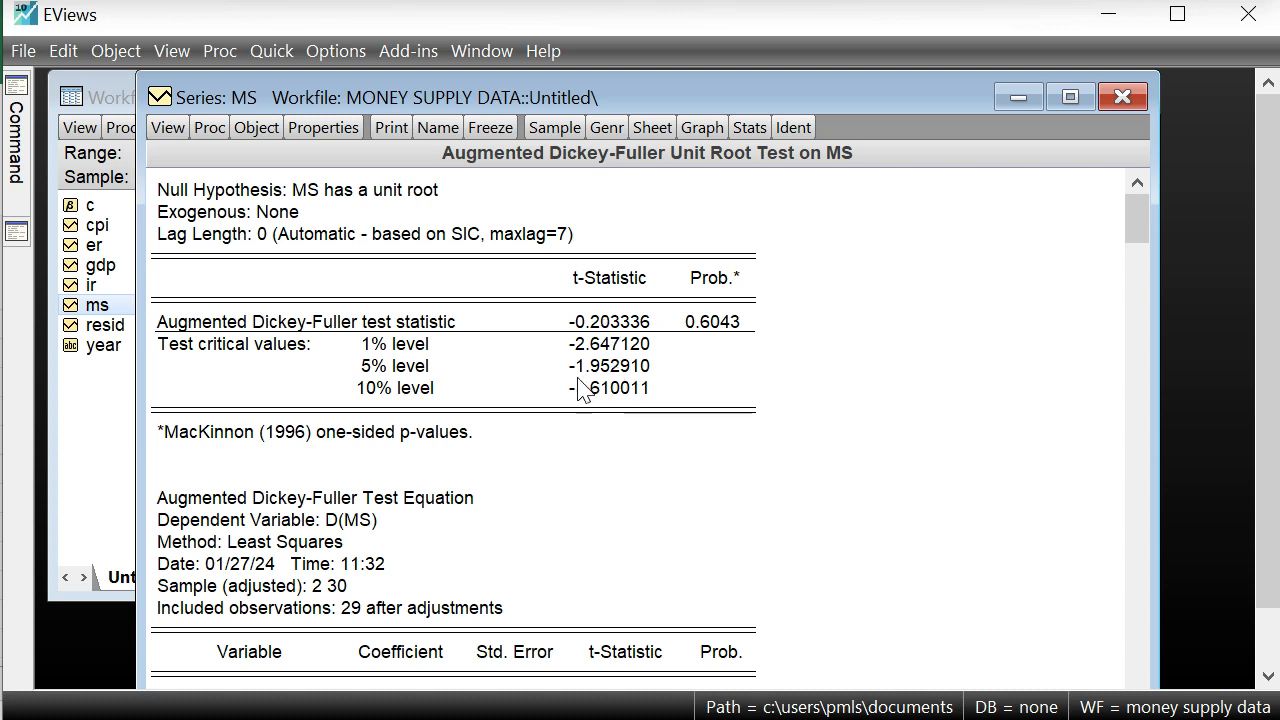
pyautogui.click(592, 326)
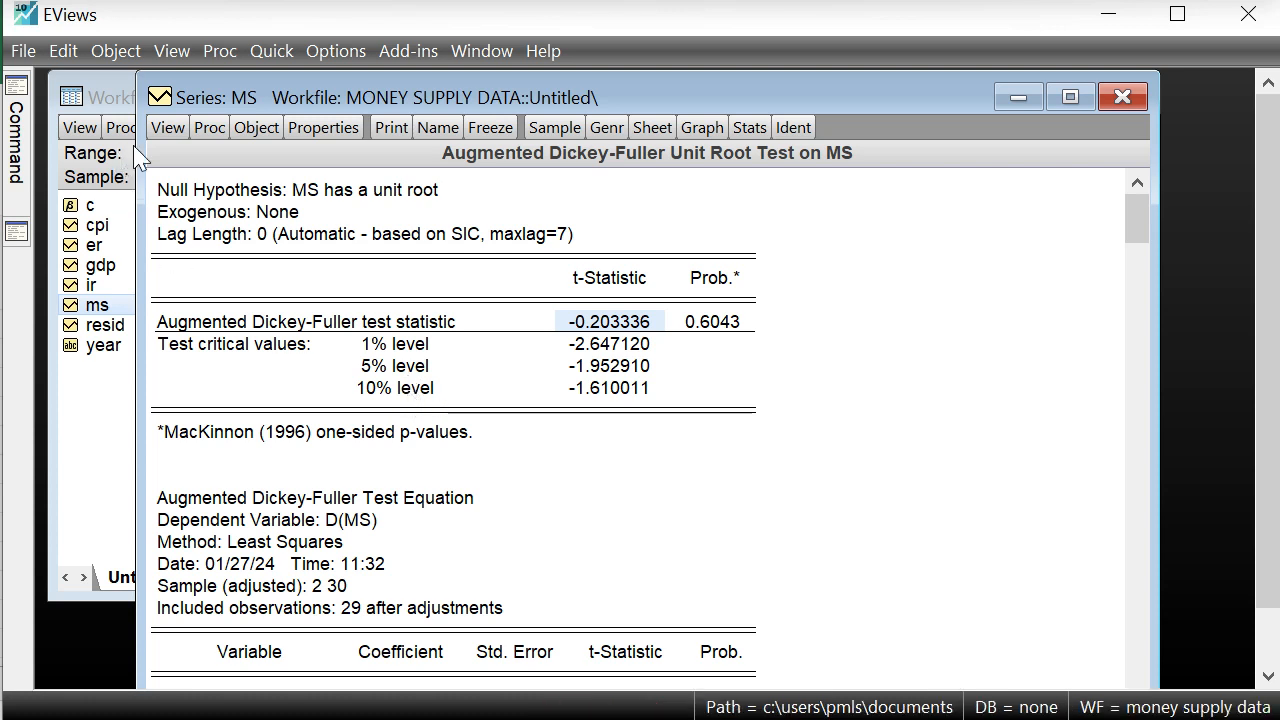
# - Rerun the Augmented Dickey-Fuller test on MS at level with only an intercept included in the test equation
pyautogui.click(168, 128)
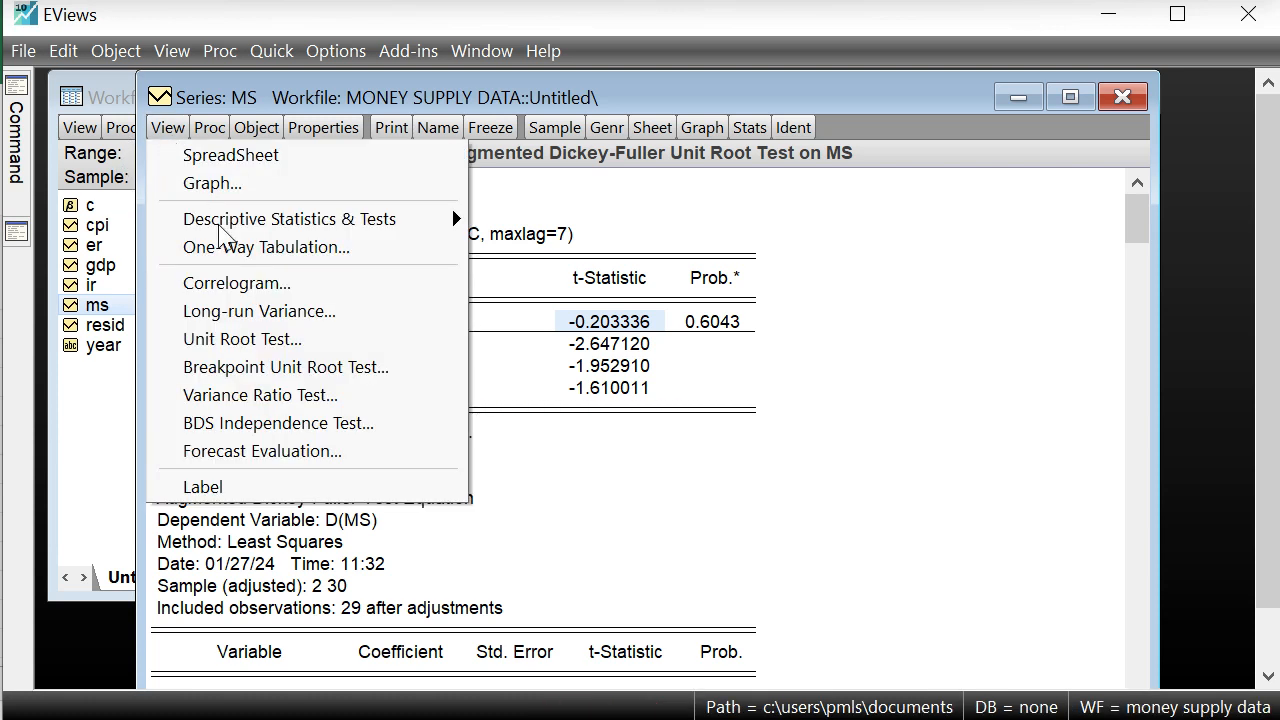
pyautogui.click(330, 334)
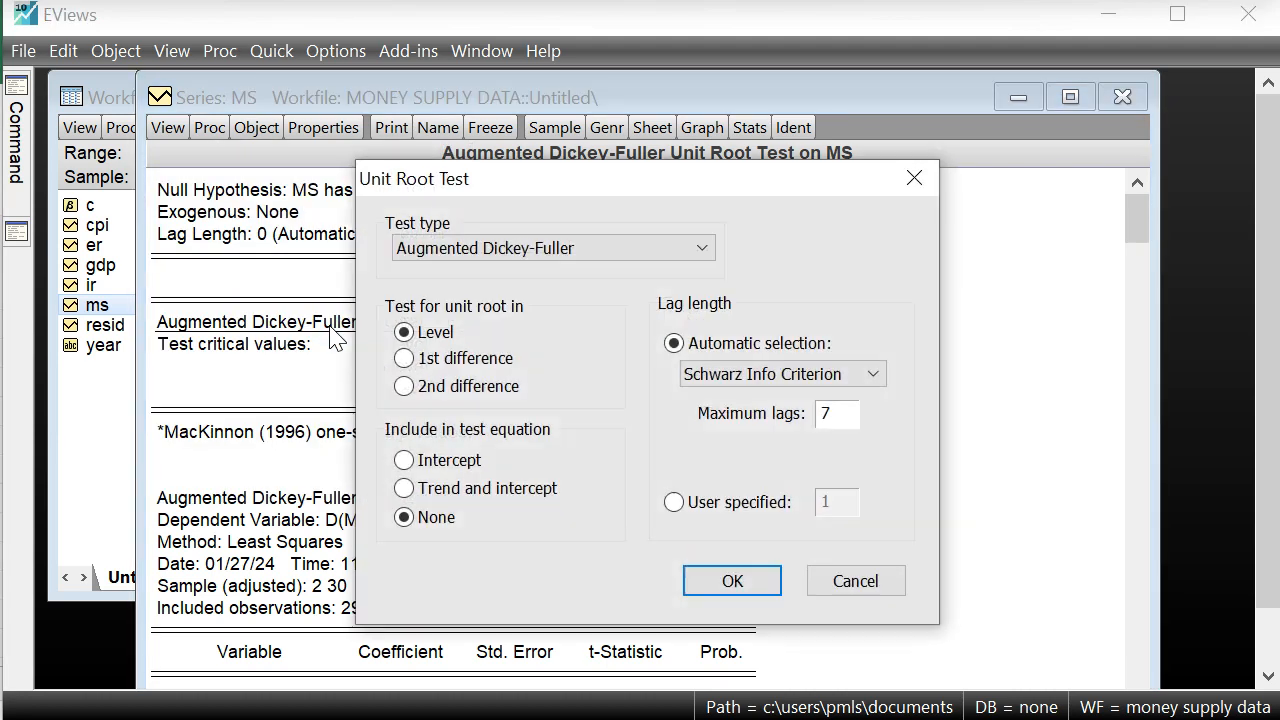
pyautogui.click(406, 463)
pyautogui.click(732, 583)
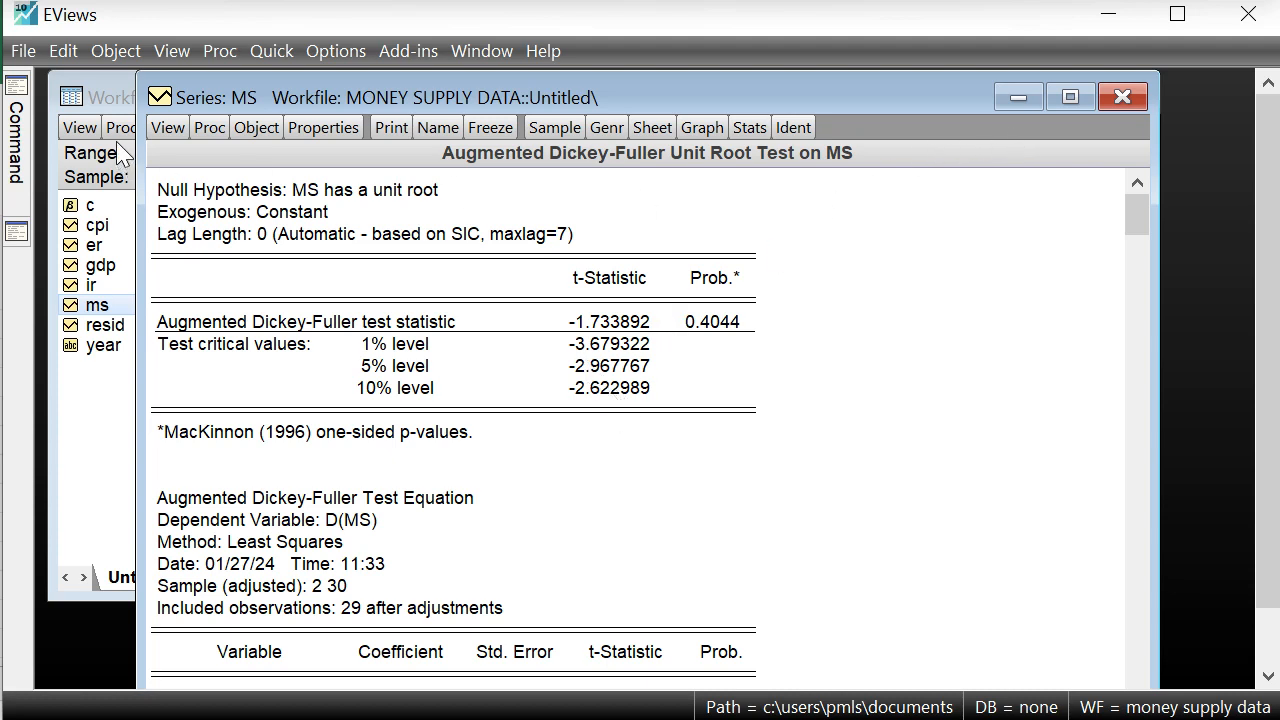
# - Rerun the Augmented Dickey-Fuller test on MS at level with trend and intercept included in the test equation
pyautogui.click(168, 128)
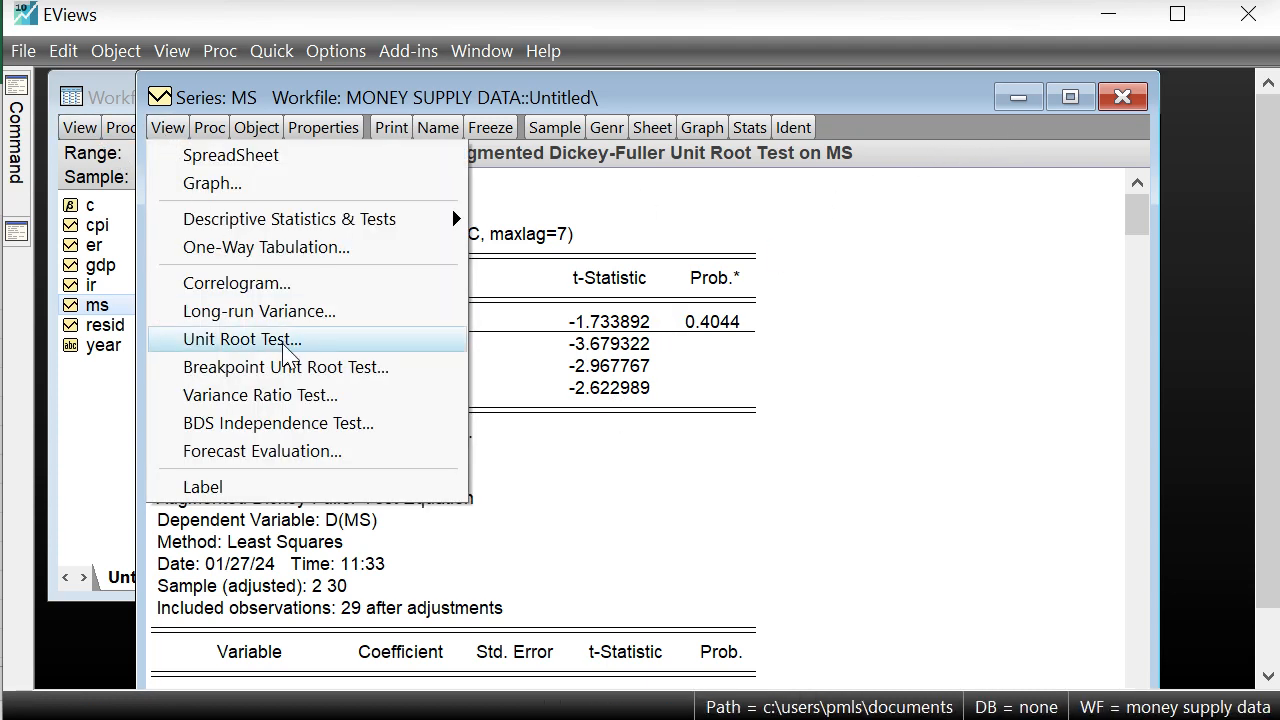
pyautogui.click(286, 341)
pyautogui.click(464, 488)
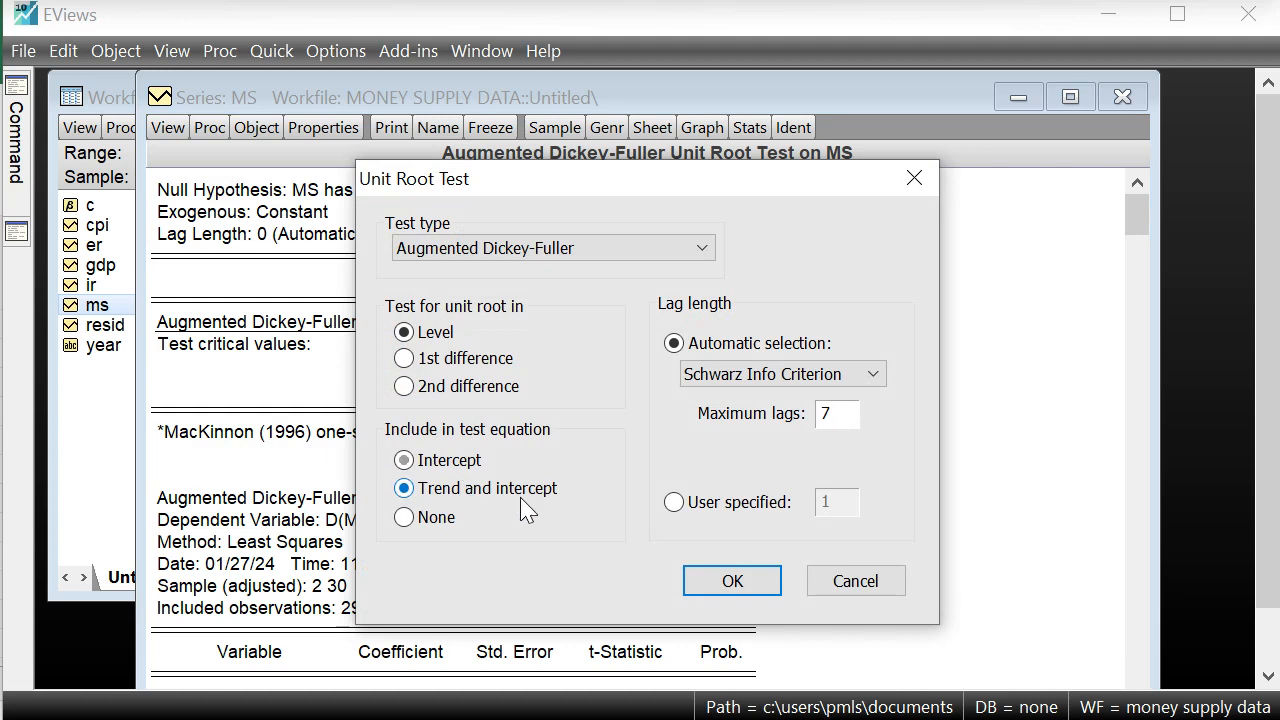
pyautogui.click(735, 582)
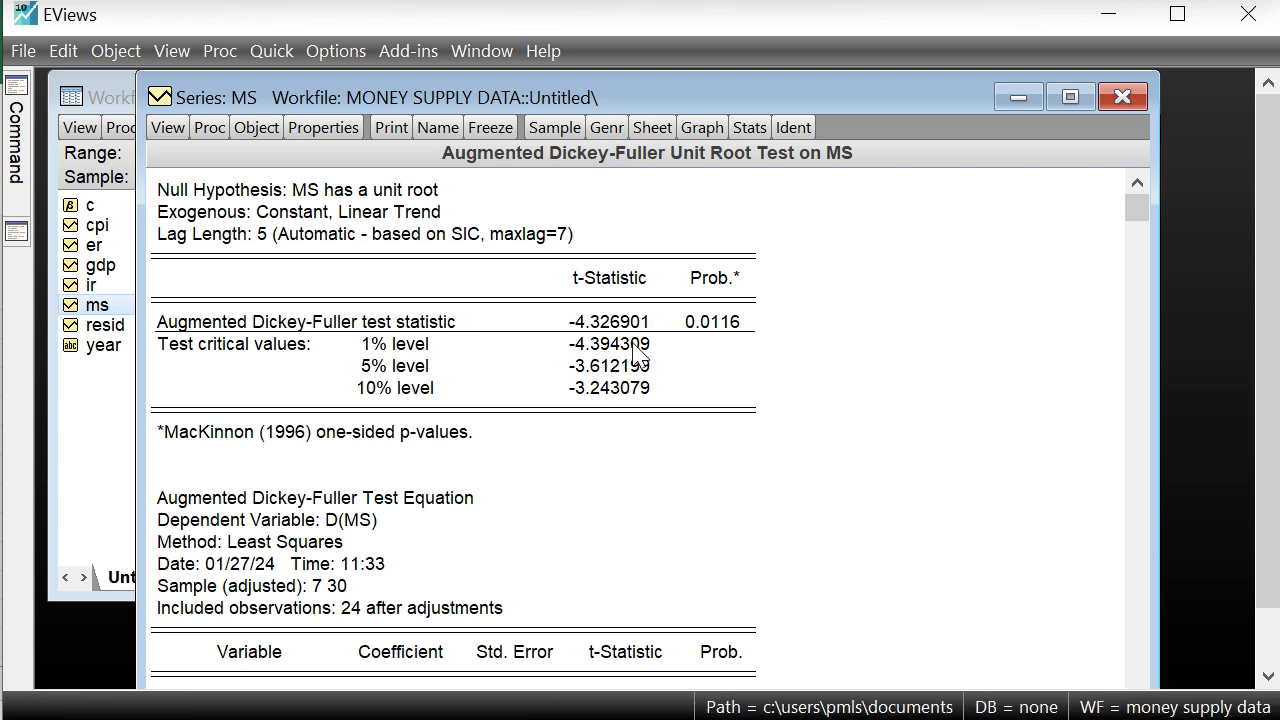
# - Run the Augmented Dickey-Fuller test on MS at 1st difference with None in the test equation, and close the MS series window
pyautogui.click(164, 130)
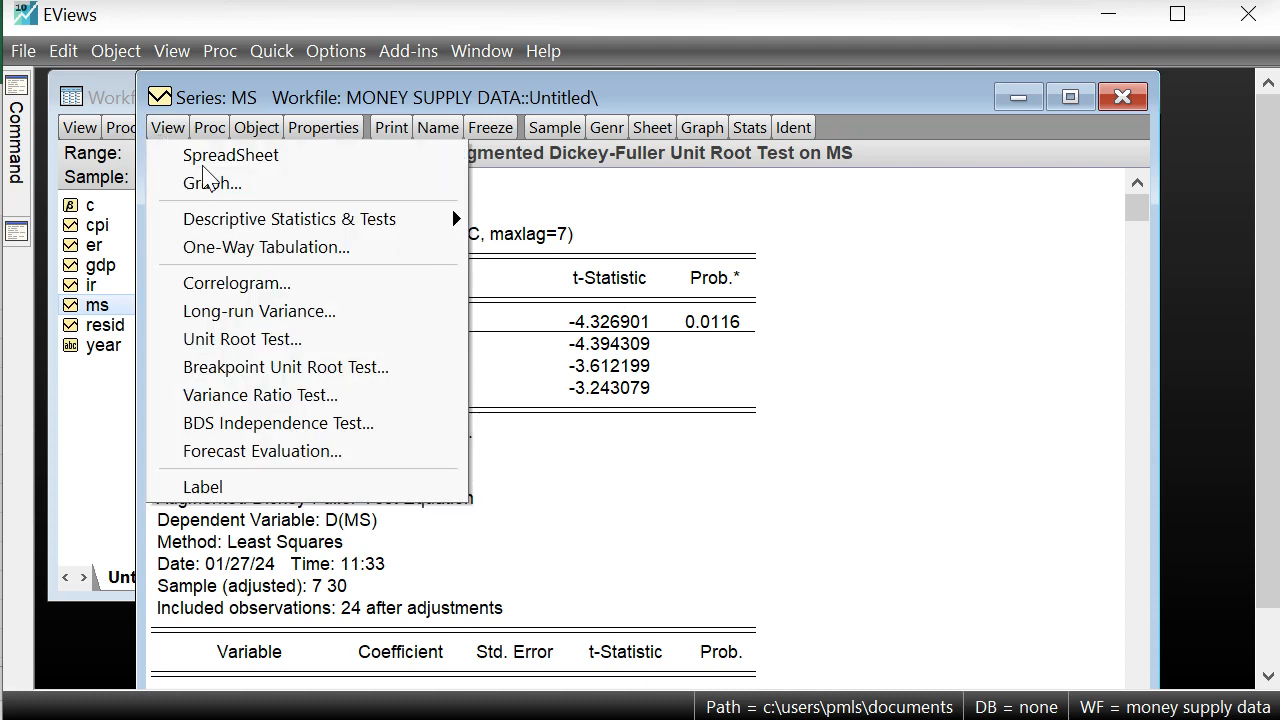
pyautogui.click(335, 339)
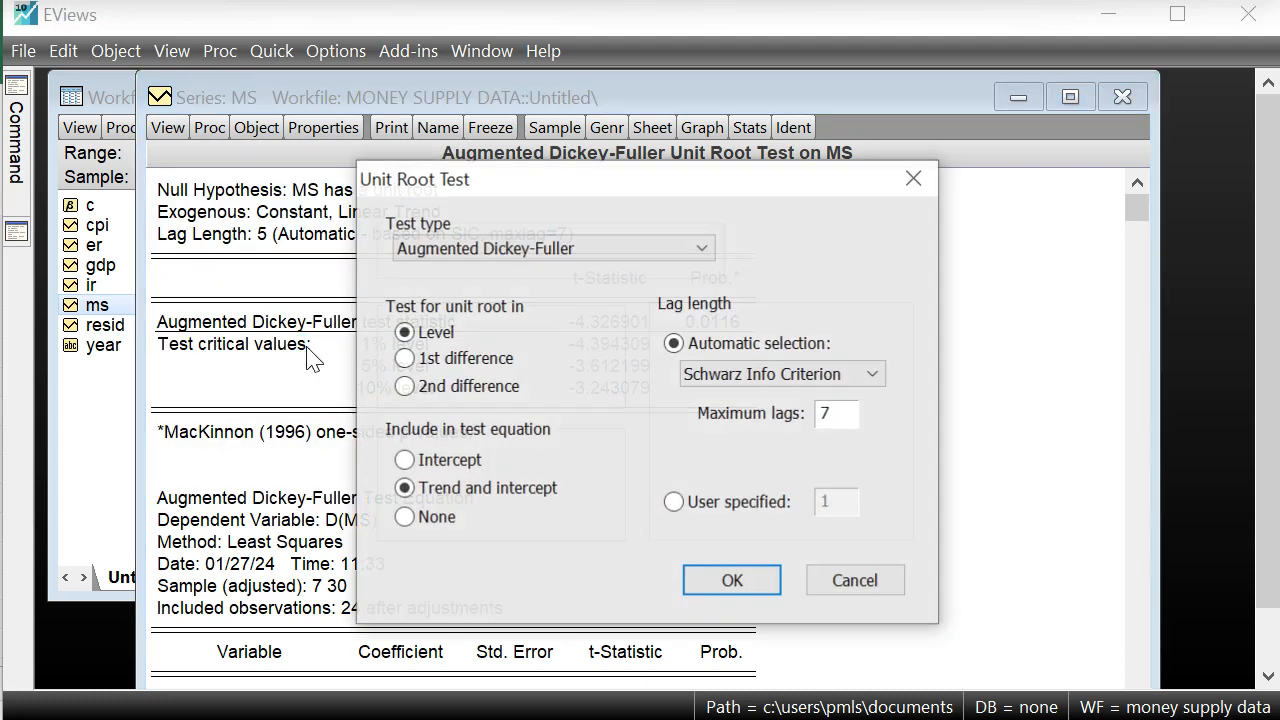
pyautogui.click(404, 359)
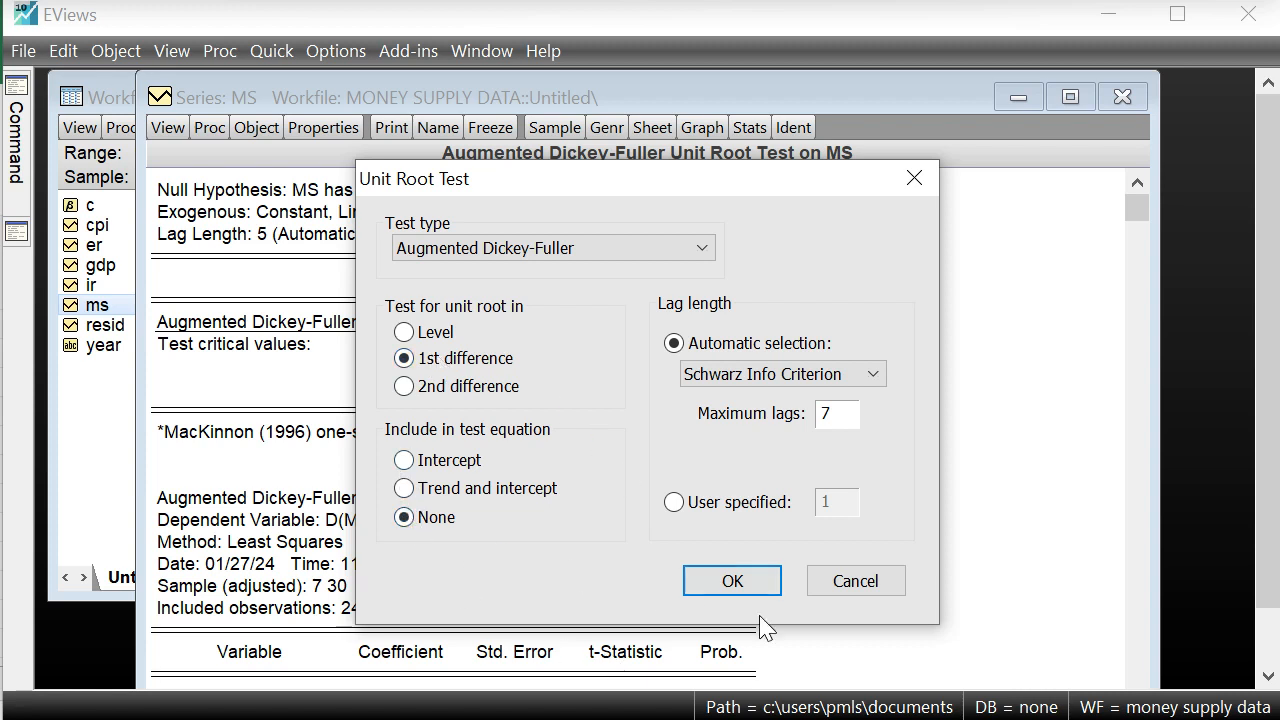
pyautogui.click(692, 588)
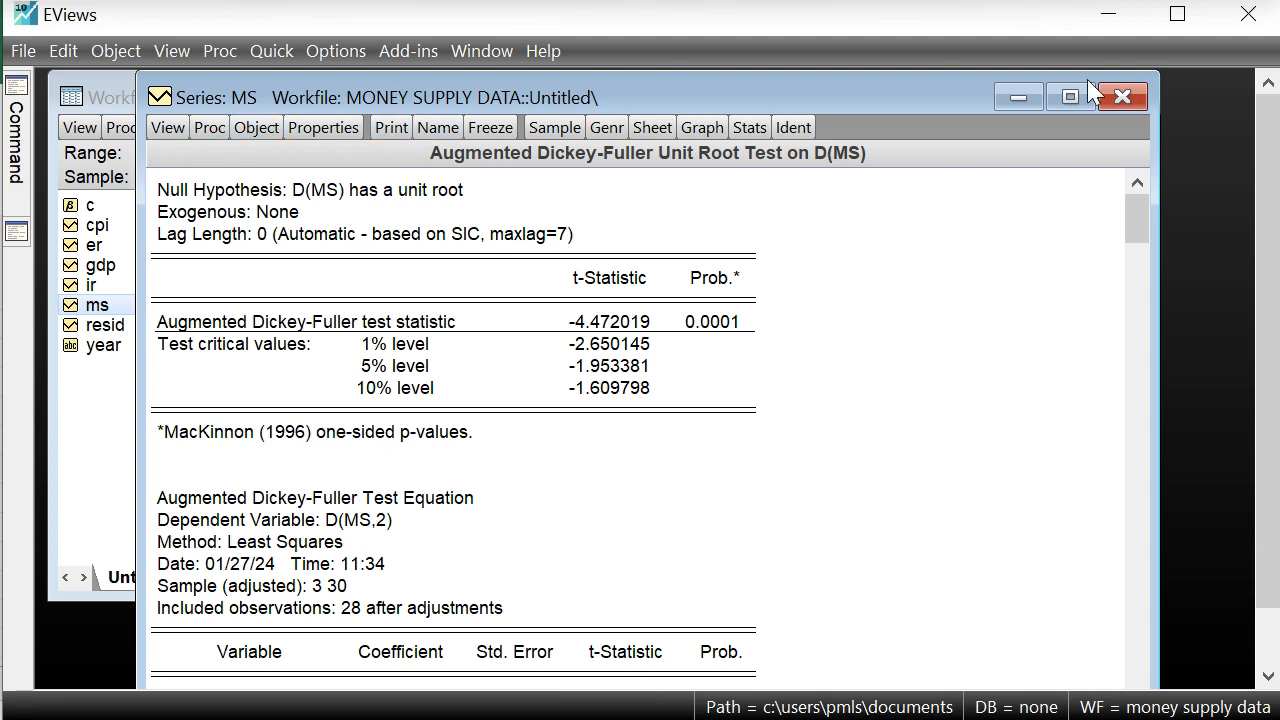
pyautogui.click(1124, 98)
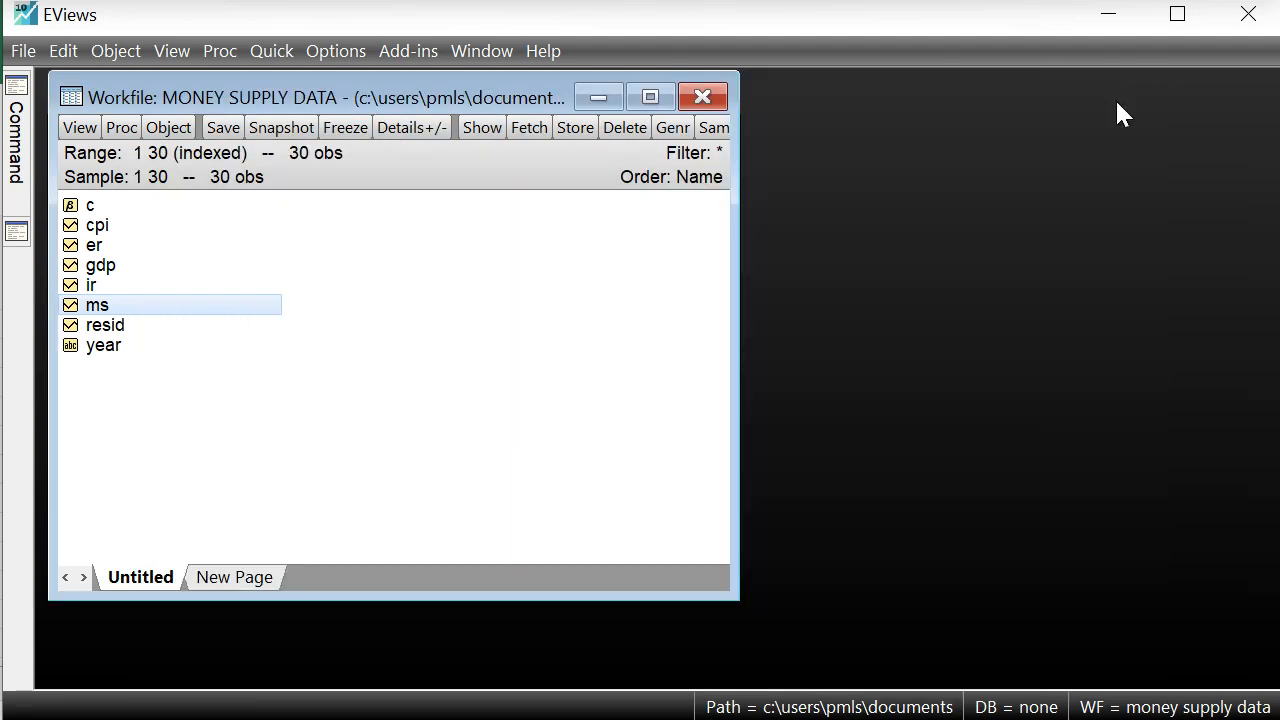
# - Maximize the workfile and generate a first-differenced money supply series with the equation dms=ms-ms(-1) over sample 1 30
pyautogui.click(648, 96)
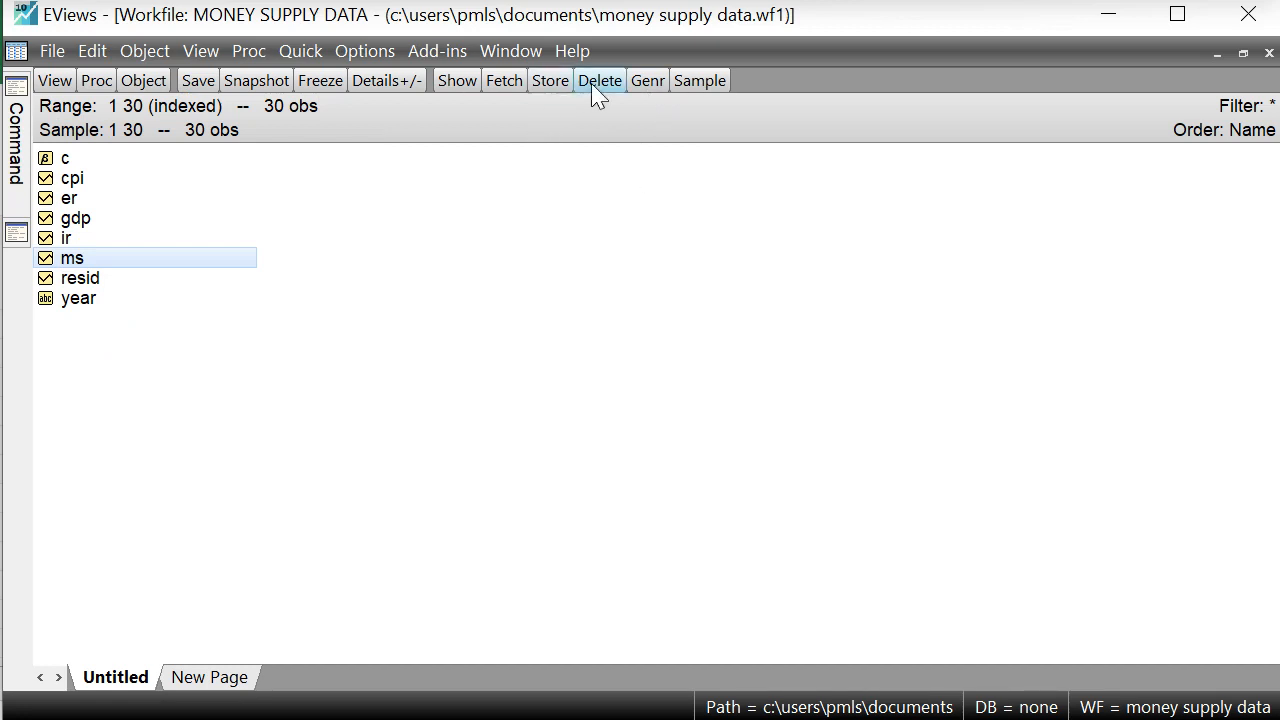
pyautogui.click(648, 84)
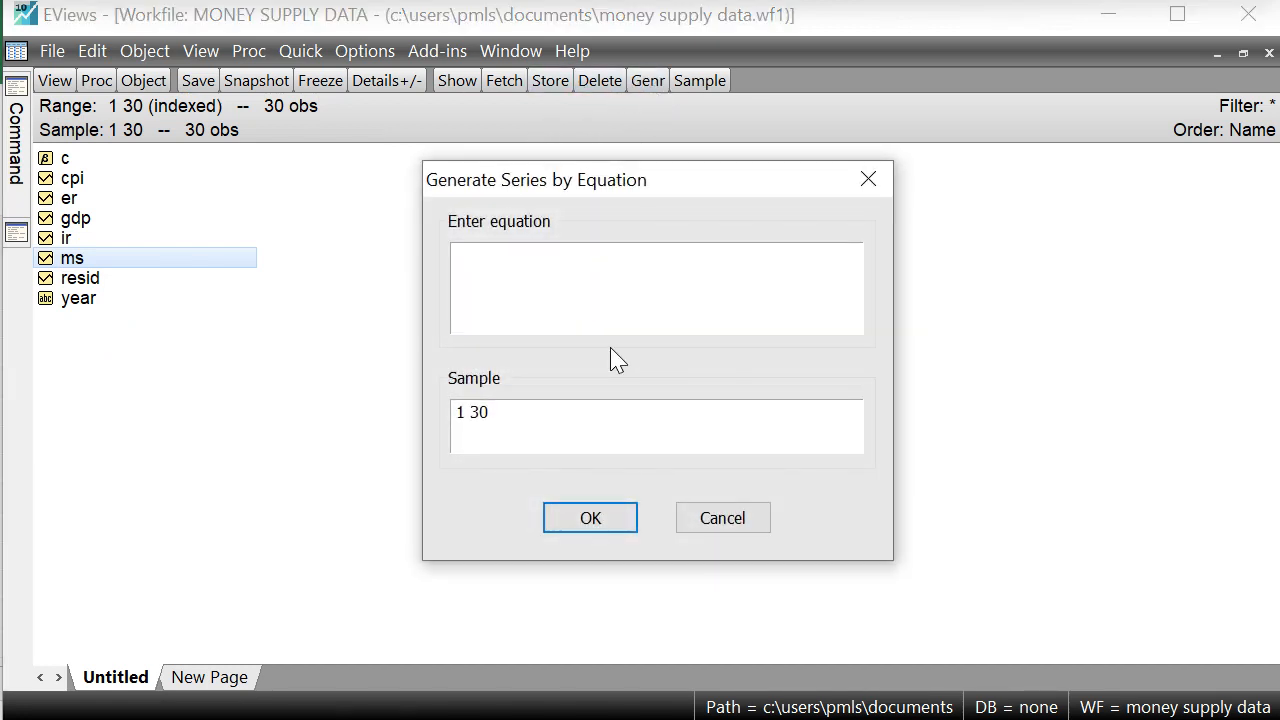
pyautogui.write('dms')
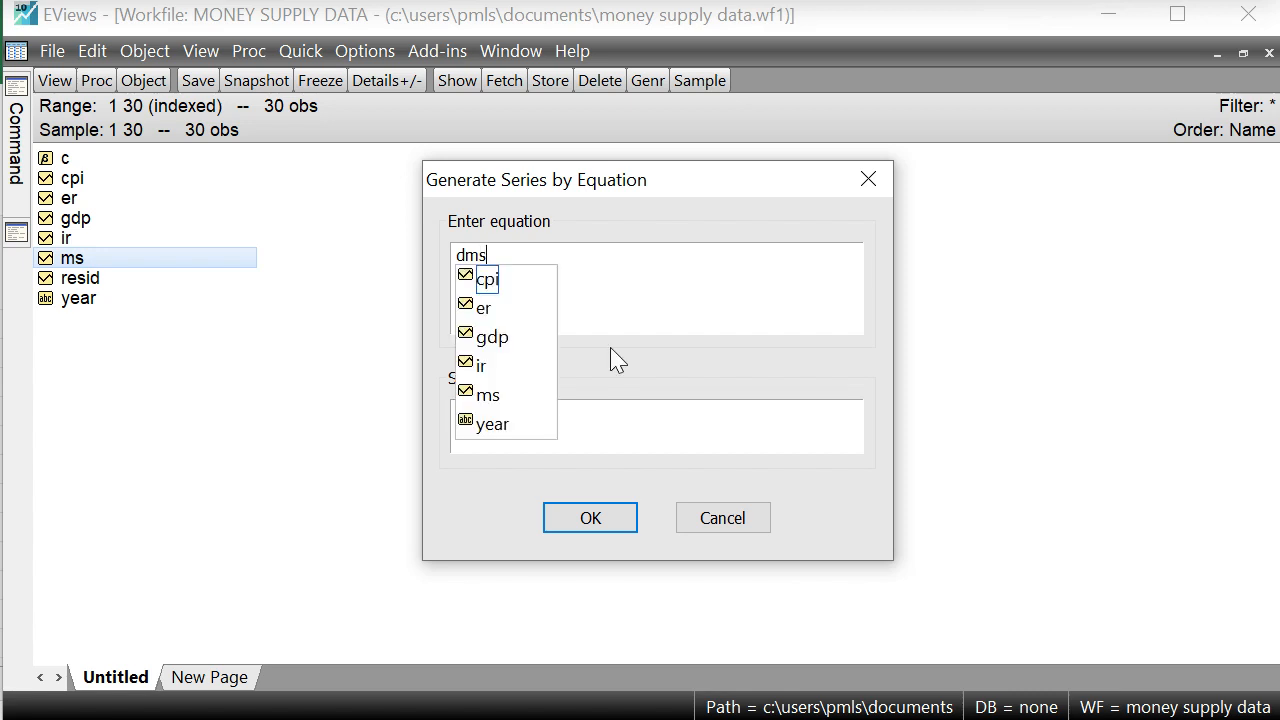
pyautogui.write('=')
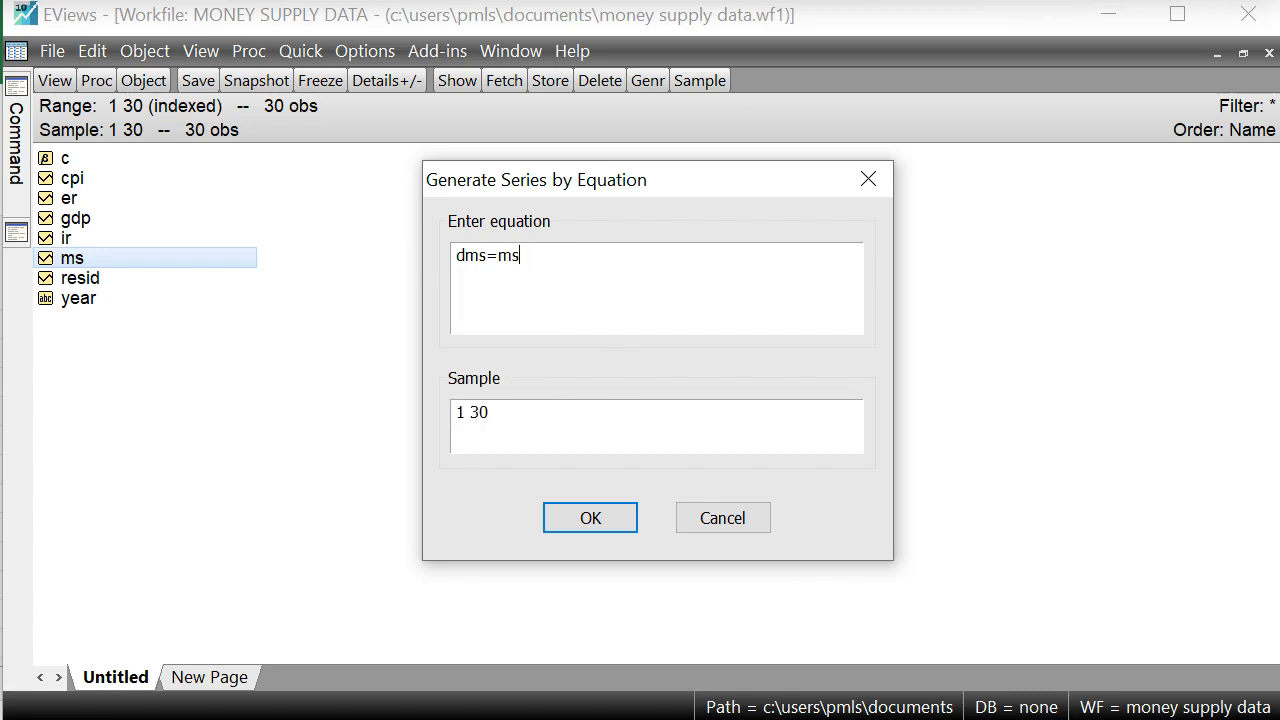
pyautogui.write('ms')
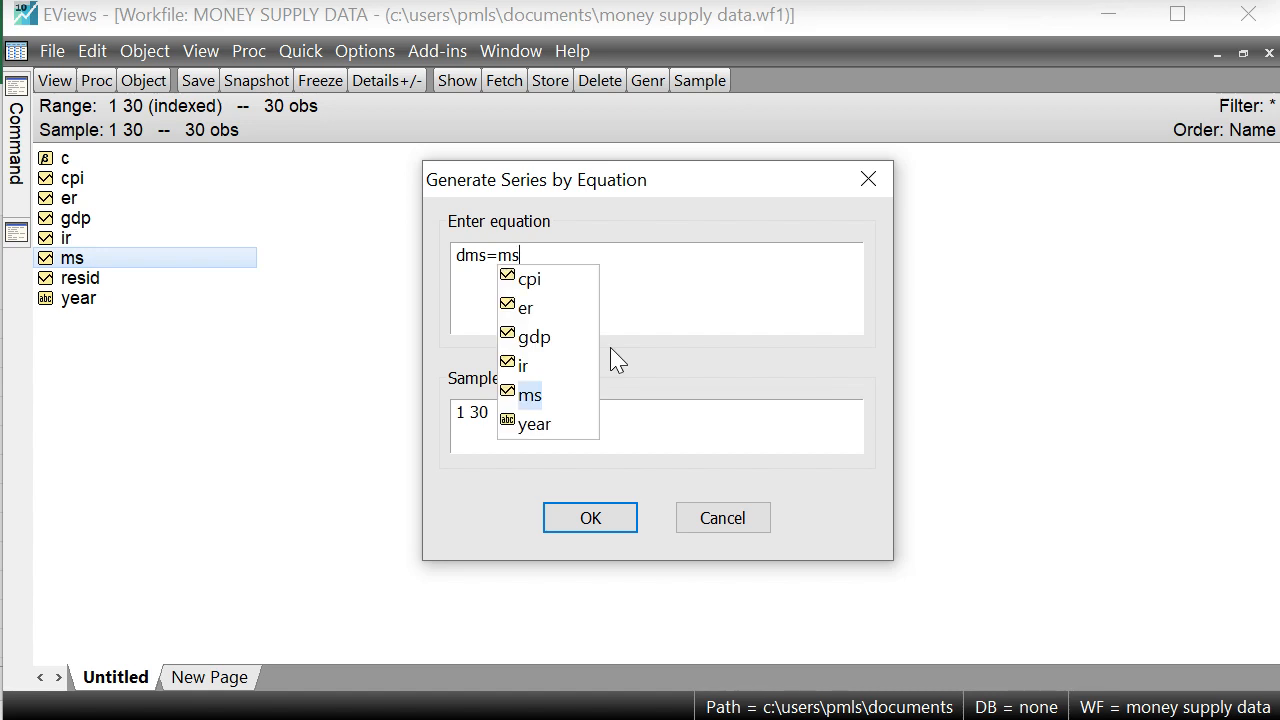
pyautogui.write('-ms(-1')
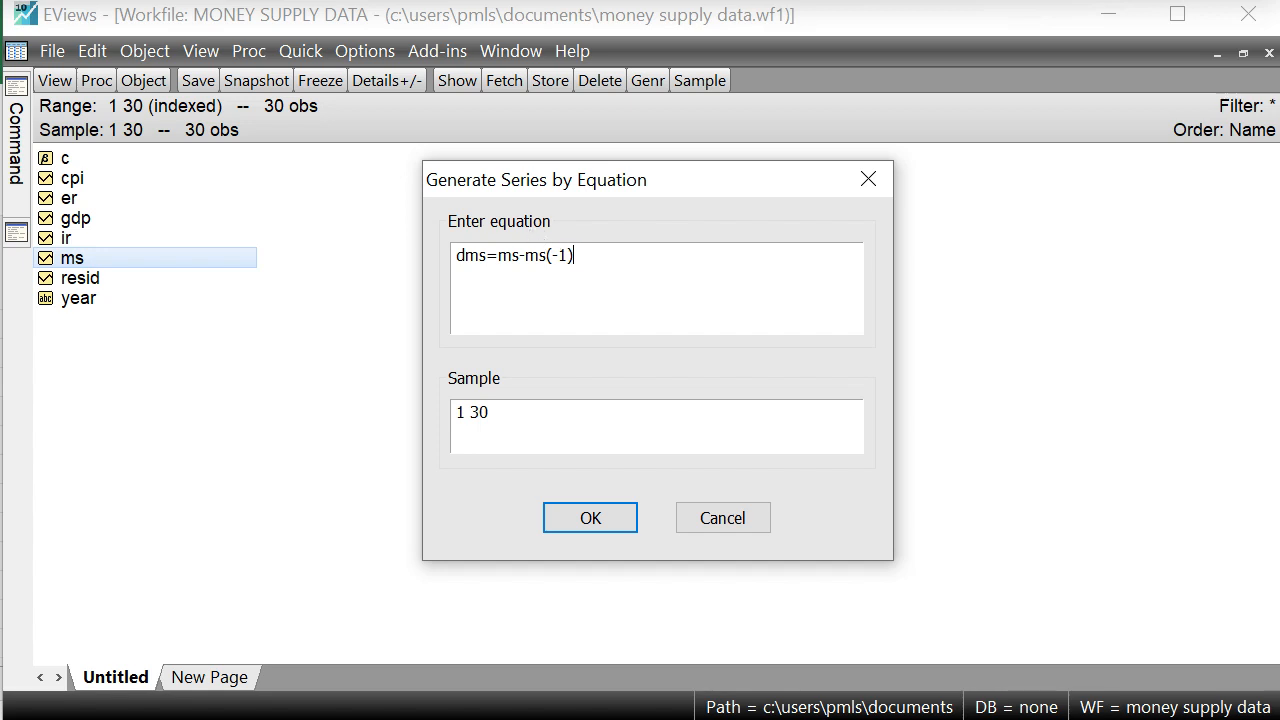
pyautogui.moveTo(577, 256); pyautogui.dragTo(456, 256)
pyautogui.click(577, 256)
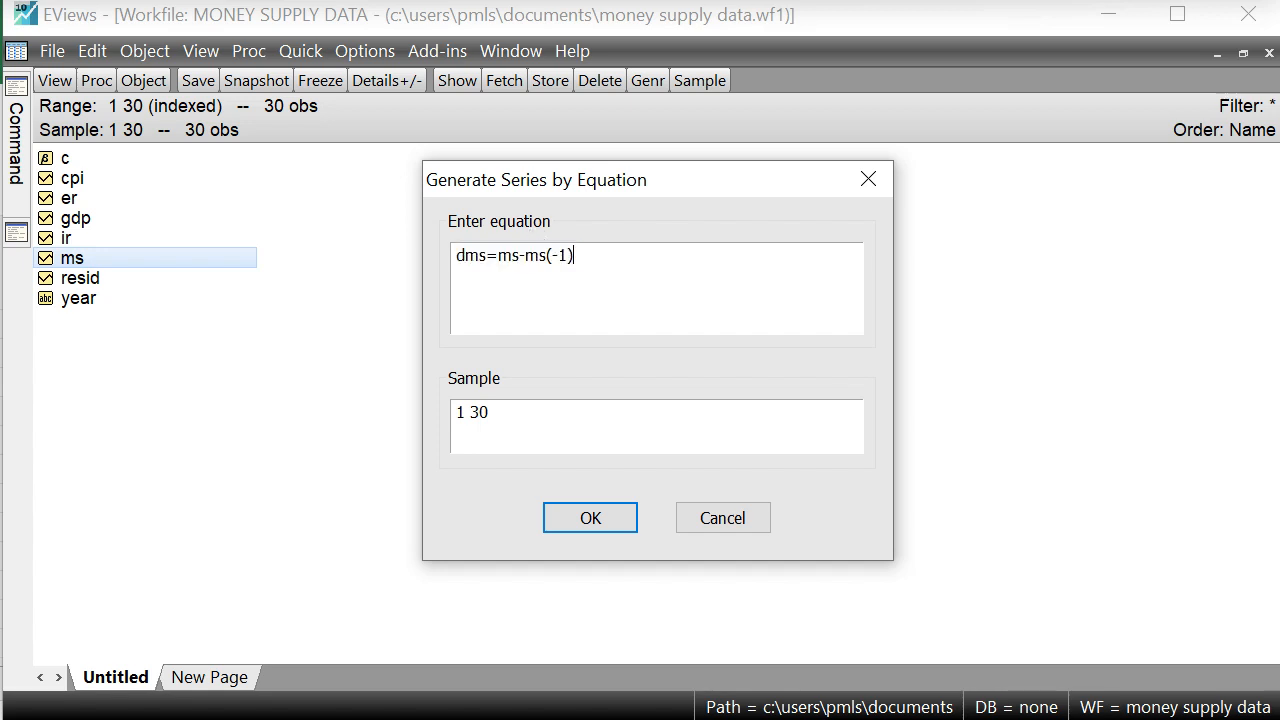
pyautogui.click(617, 516)
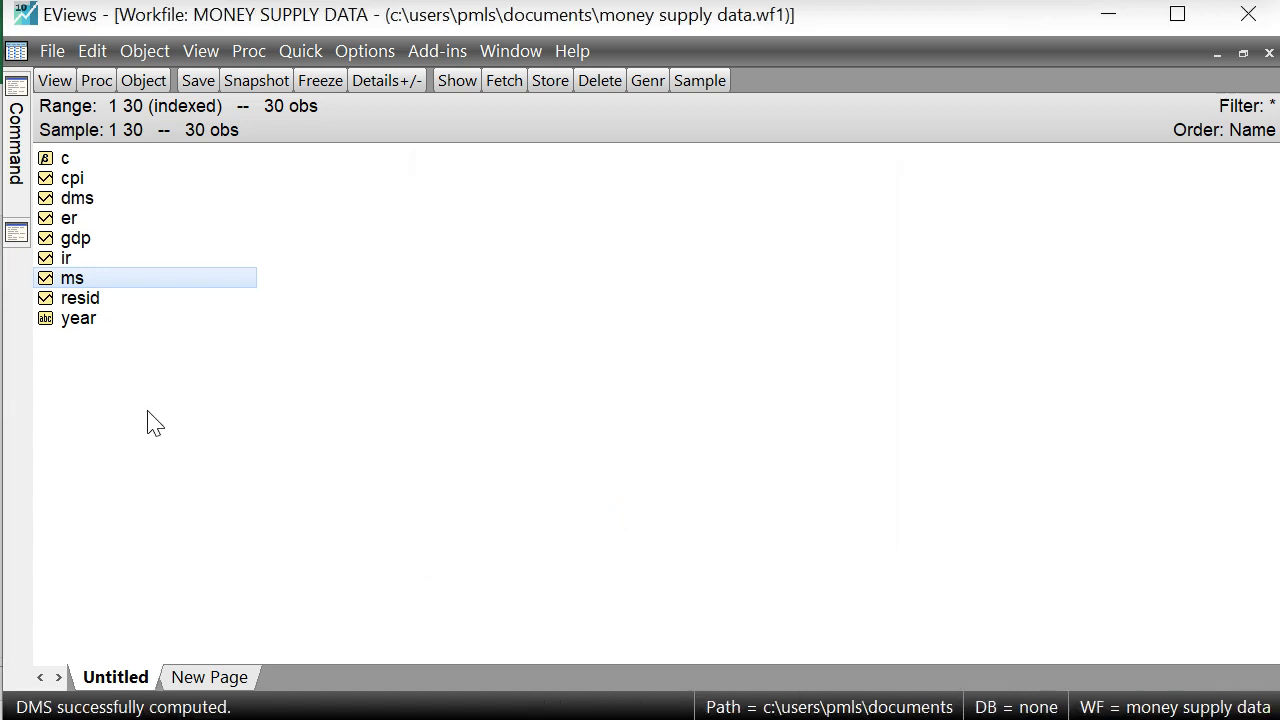
# - Open the dms series and plot its raw data as a basic Line & Symbol graph
pyautogui.doubleClick(82, 204)
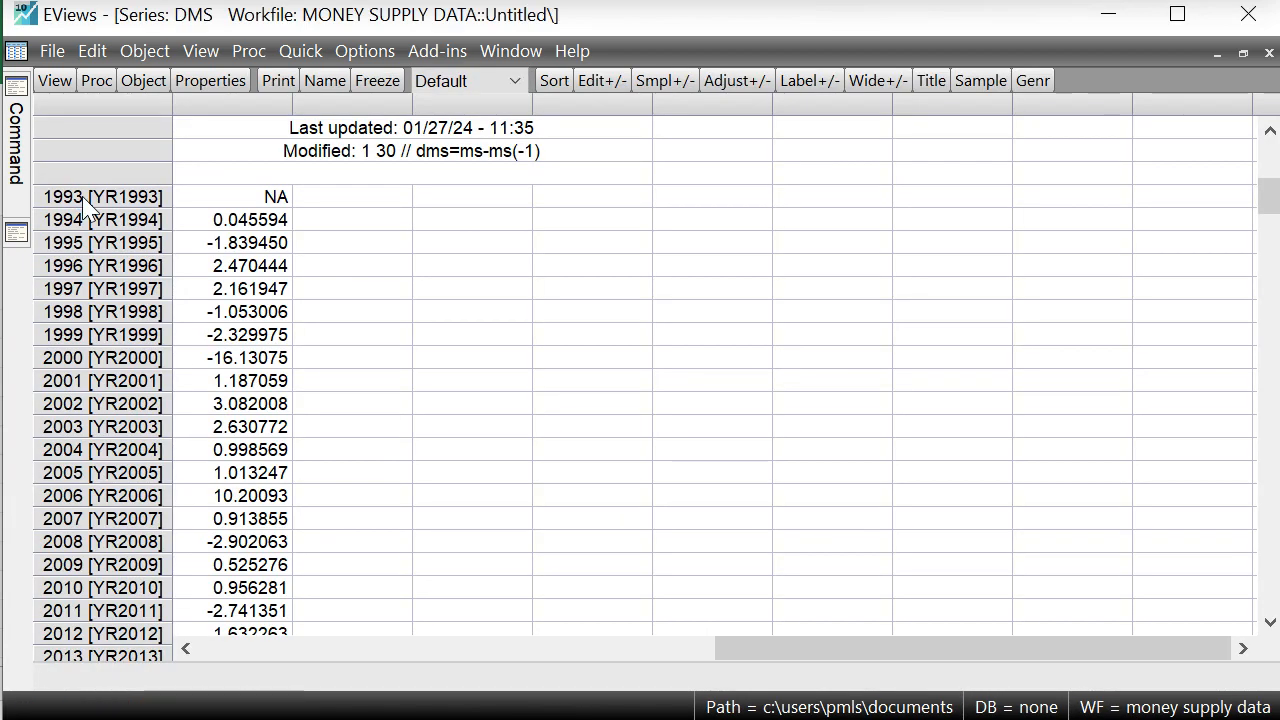
pyautogui.click(55, 85)
pyautogui.click(194, 136)
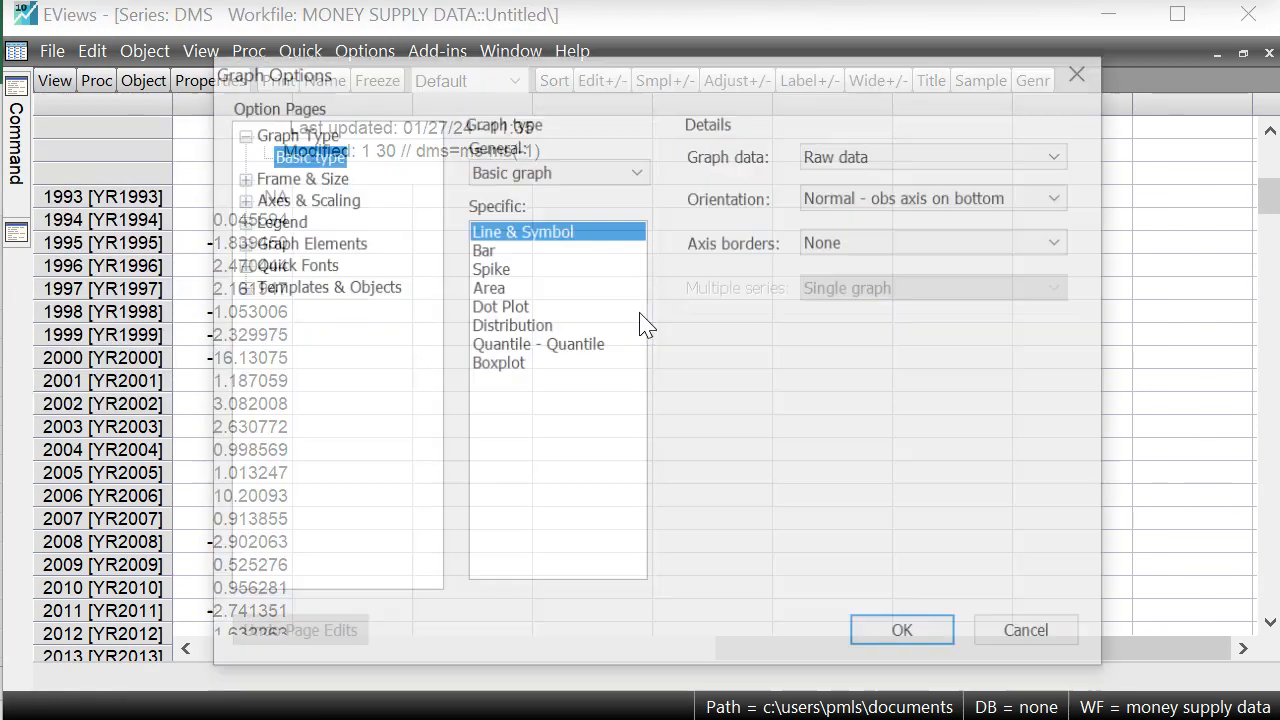
pyautogui.click(907, 641)
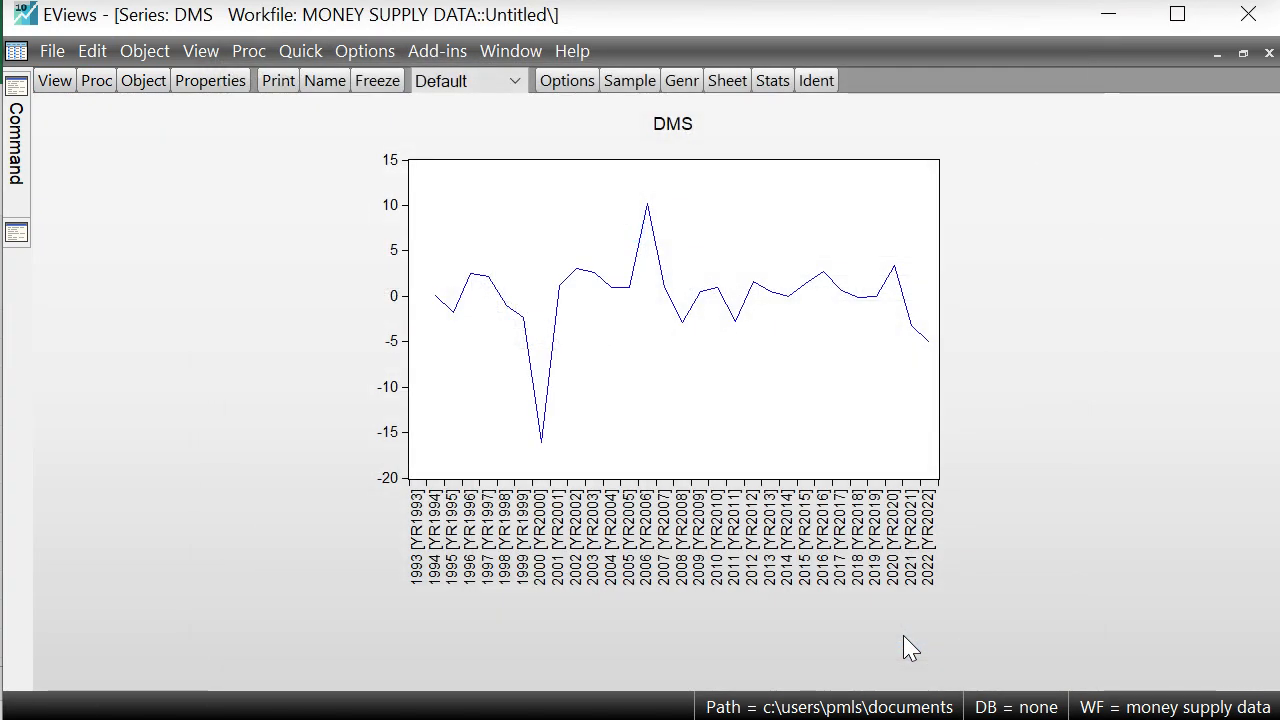